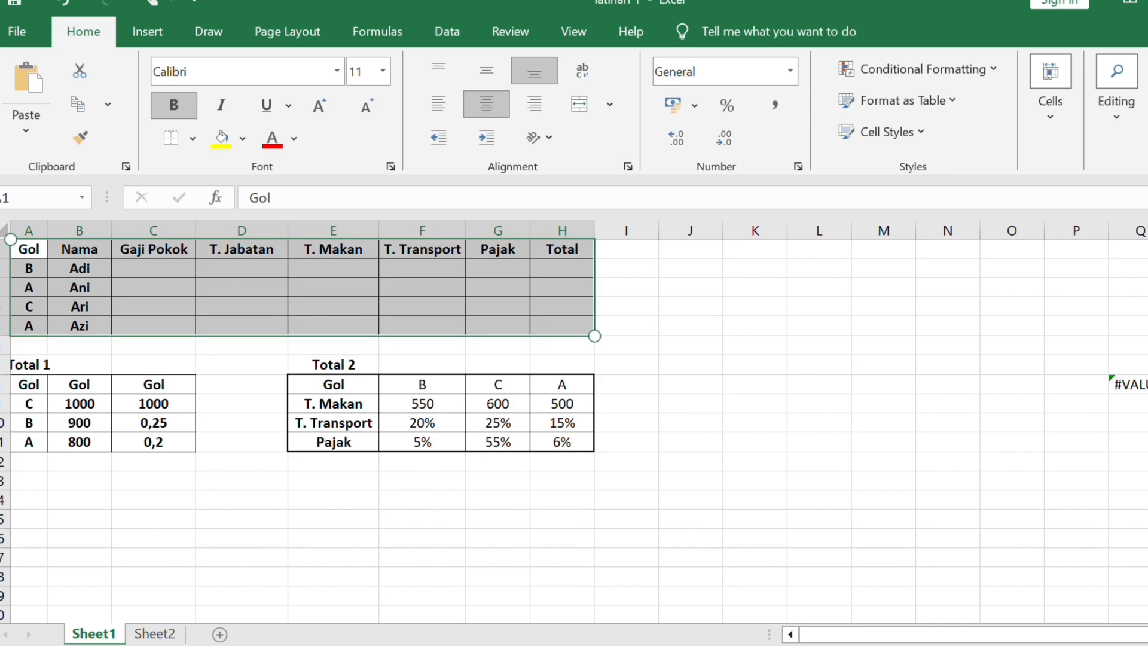
- Apply all borders to the salary table in A1:H5
{"action": "left_click", "coordinate": [192, 139]}
{"action": "left_click", "coordinate": [154, 346]}
- Enter =VLOOKUP(A2;A7:$C$11;2;FALSE) in the first Gaji Pokok cell, C2
{"action": "left_click", "coordinate": [154, 268]}
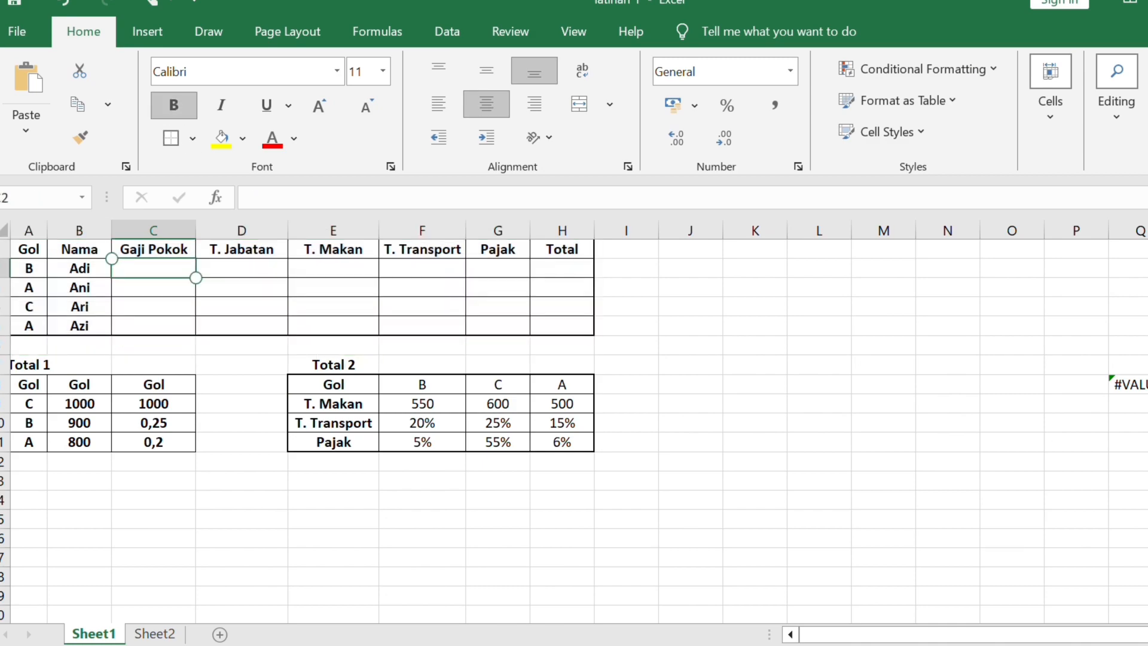
{"action": "type", "text": "=VL"}
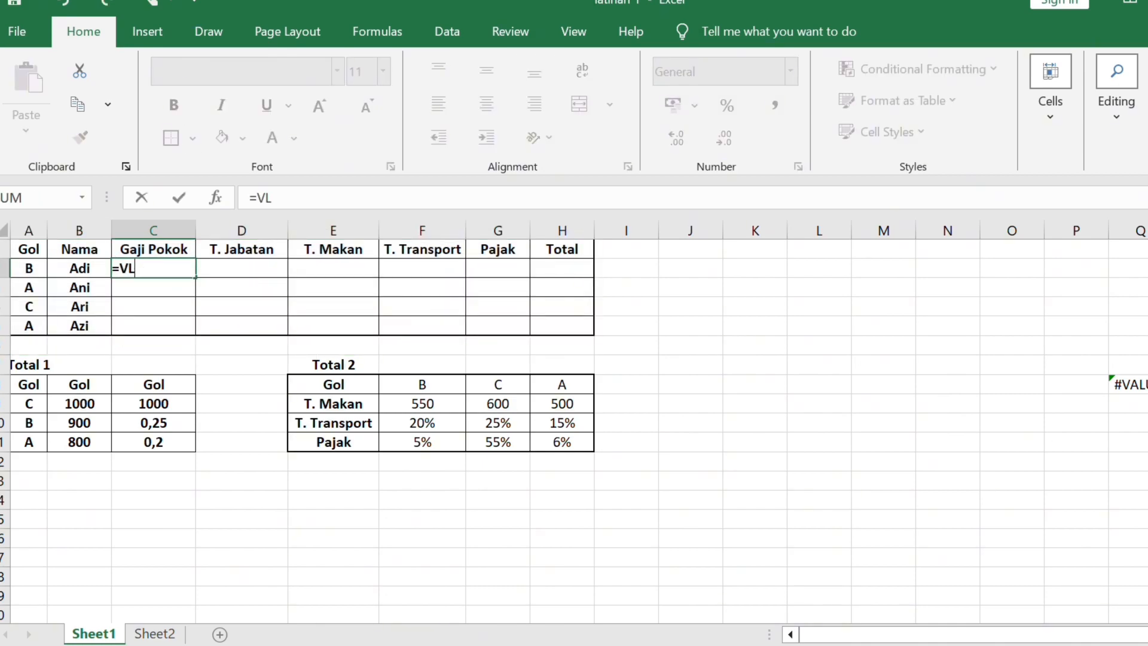
{"action": "type", "text": "OOKUP("}
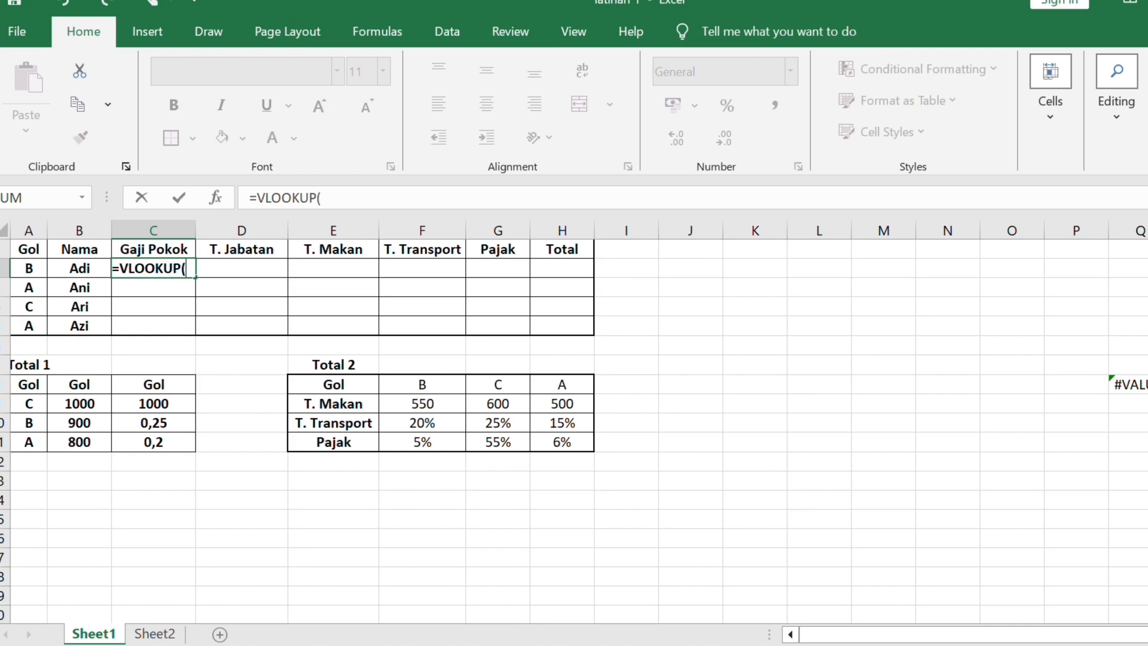
{"action": "type", "text": "A2;"}
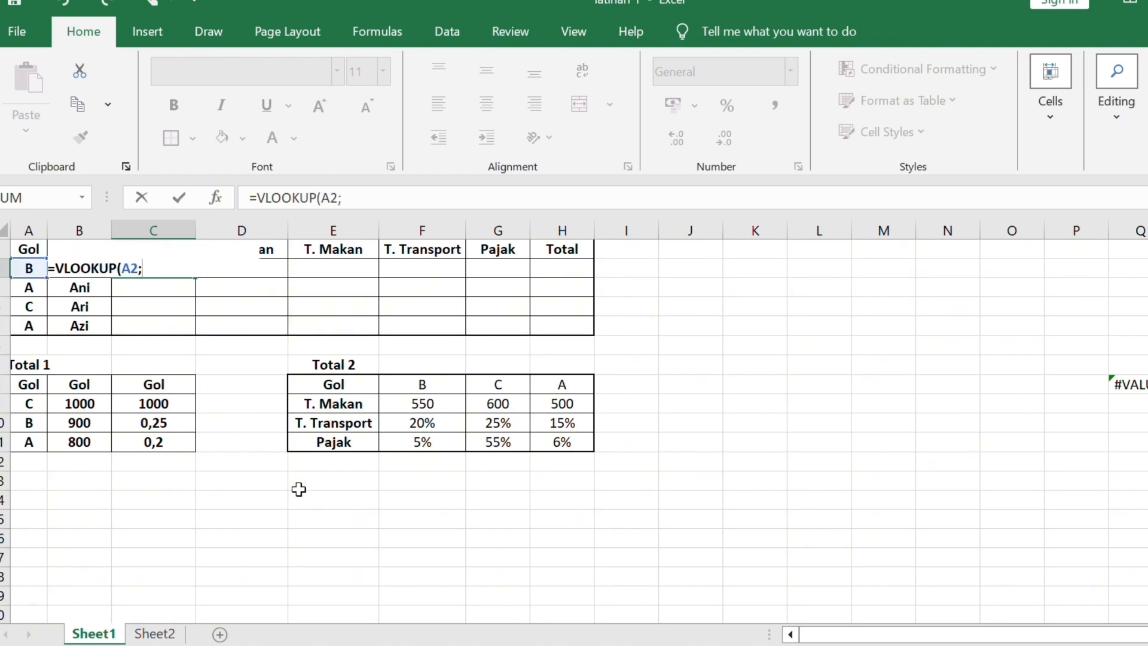
{"action": "left_click_drag", "start_coordinate": [29, 365], "coordinate": [192, 446]}
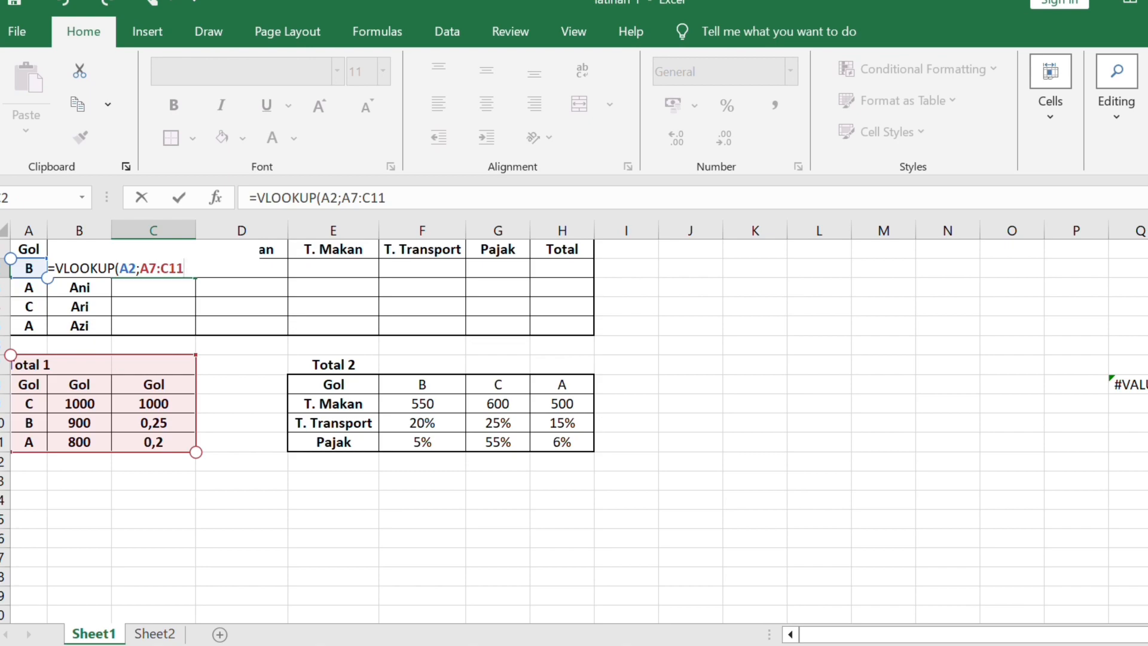
{"action": "key", "text": "F4"}
{"action": "type", "text": ";"}
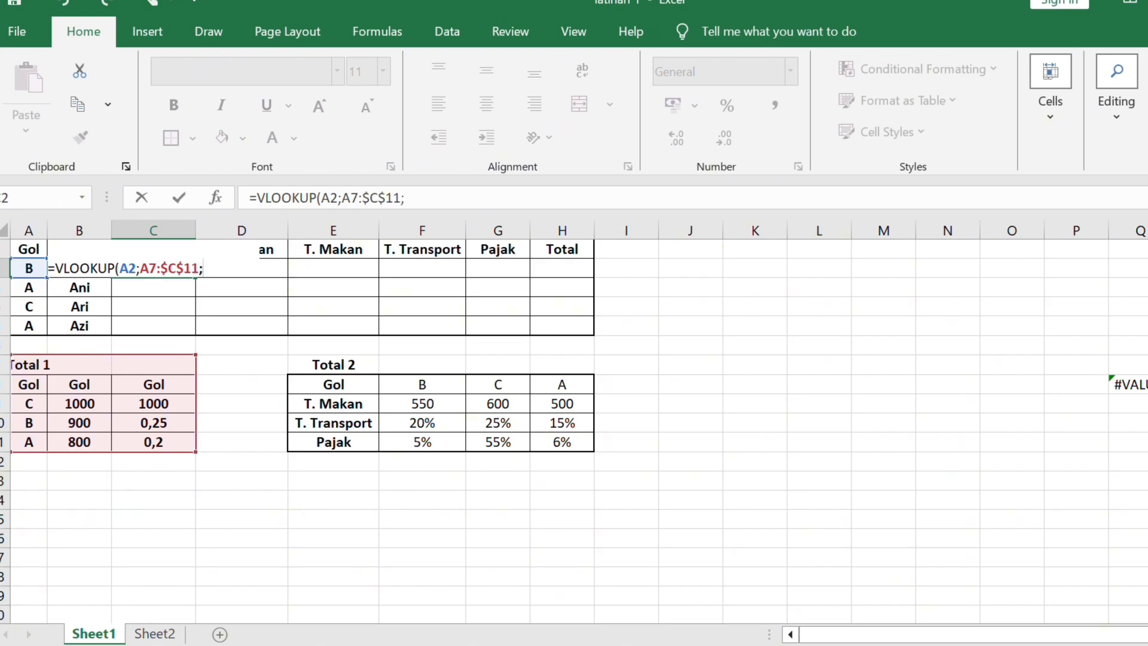
{"action": "type", "text": "2"}
{"action": "type", "text": ";FALSE)"}
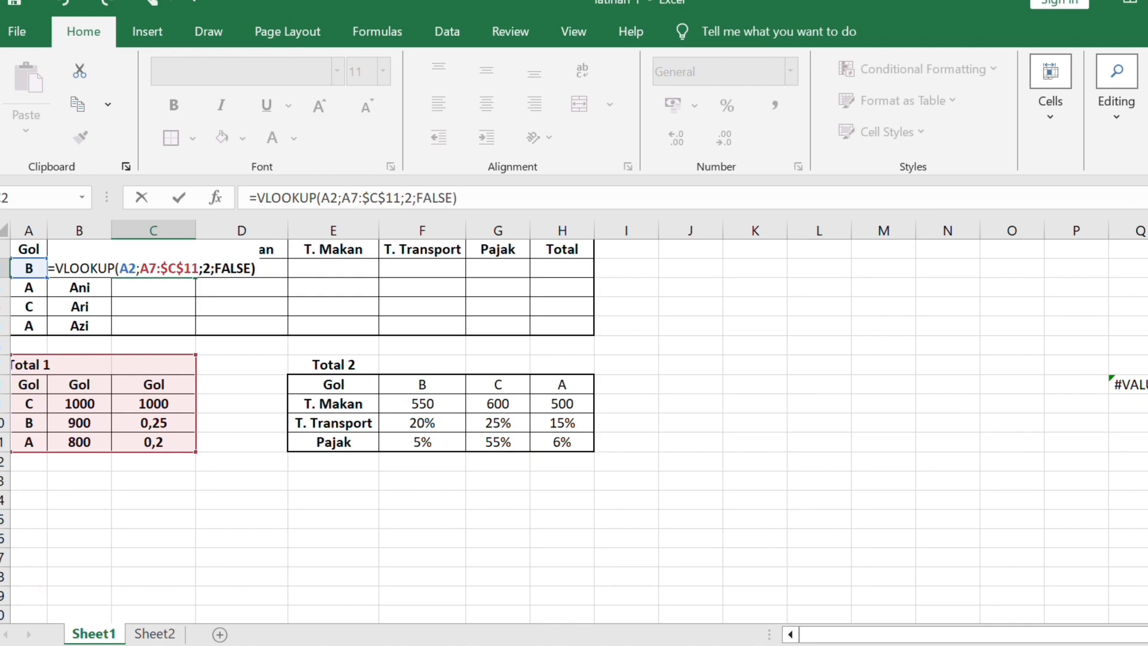
{"action": "key", "text": "Return"}
- Fill the Gaji Pokok formula from C2 down to C5
{"action": "left_click", "coordinate": [154, 266]}
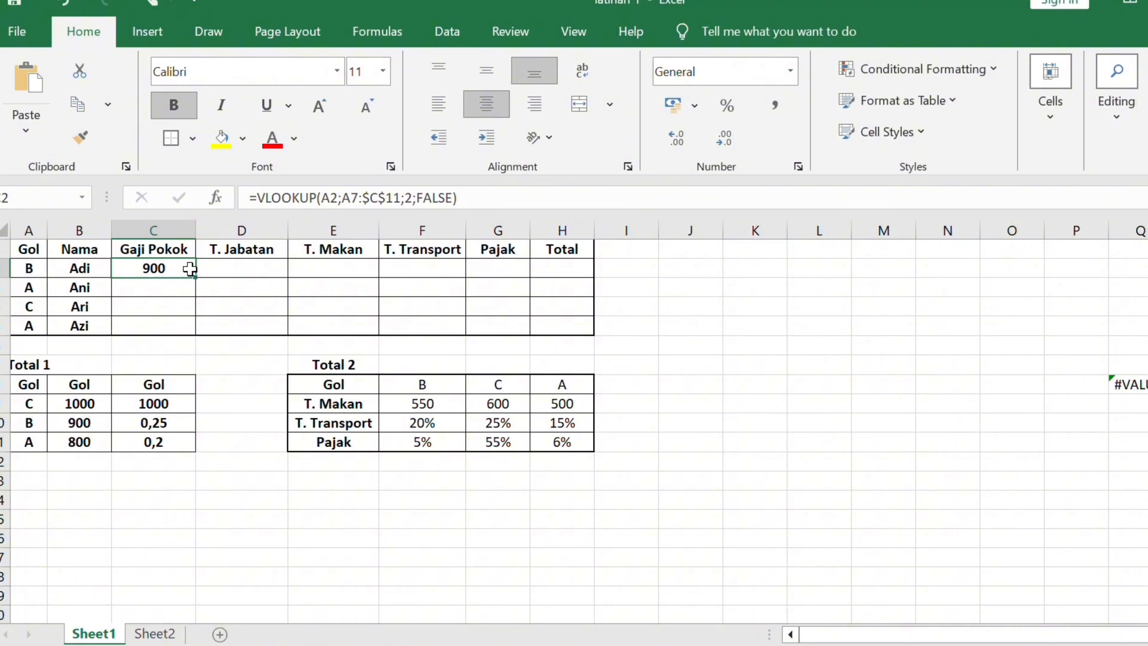
{"action": "left_click_drag", "start_coordinate": [195, 277], "coordinate": [195, 335]}
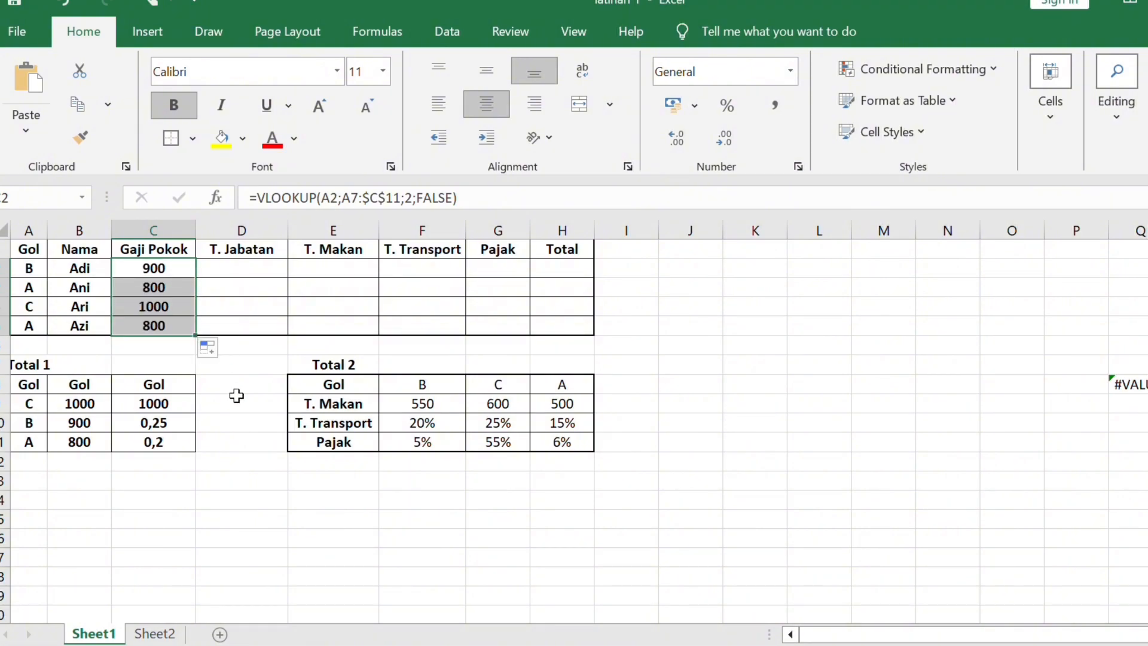
{"action": "left_click", "coordinate": [236, 400]}
- Enter =VLOOKUP(A2;A8:$C$11;3;FALSE) in the T. Jabatan cell D2 and fill it down to D5
{"action": "left_click", "coordinate": [226, 267]}
{"action": "type", "text": "="}
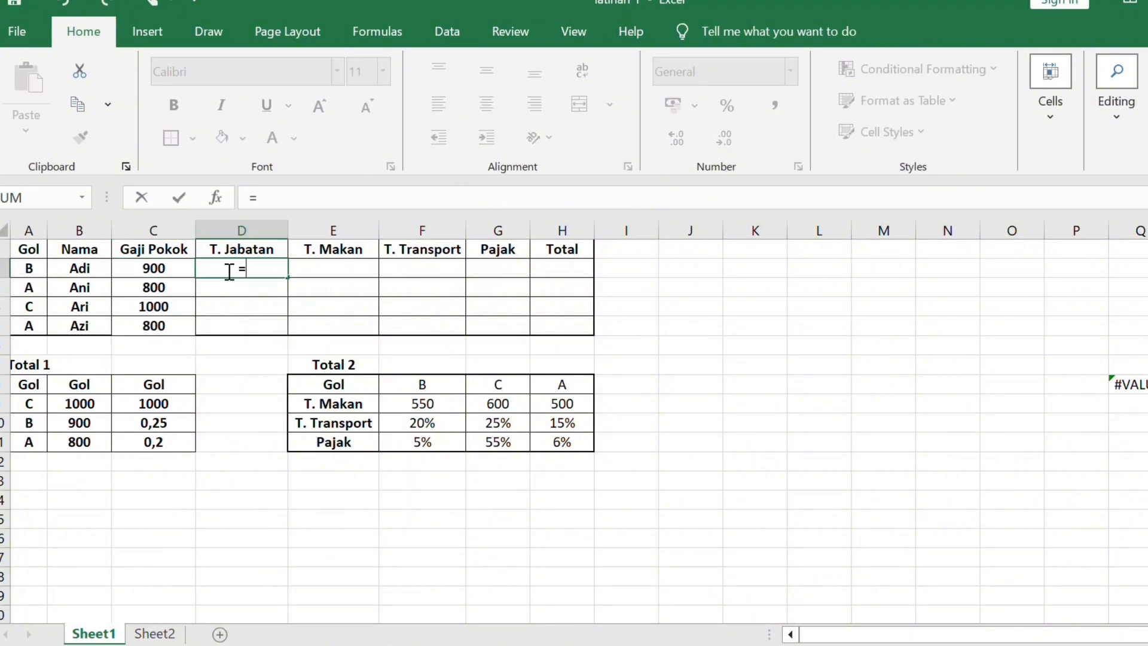
{"action": "type", "text": "VLOOKYP"}
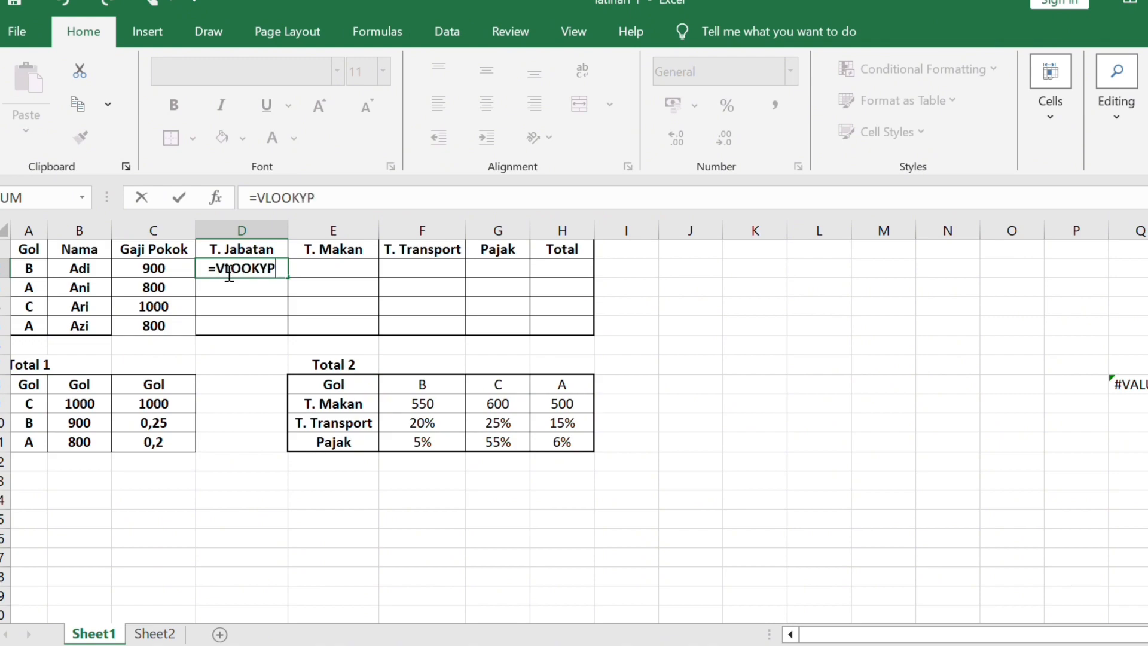
{"action": "key", "text": "BackSpace"}
{"action": "key", "text": "BackSpace"}
{"action": "type", "text": "UP"}
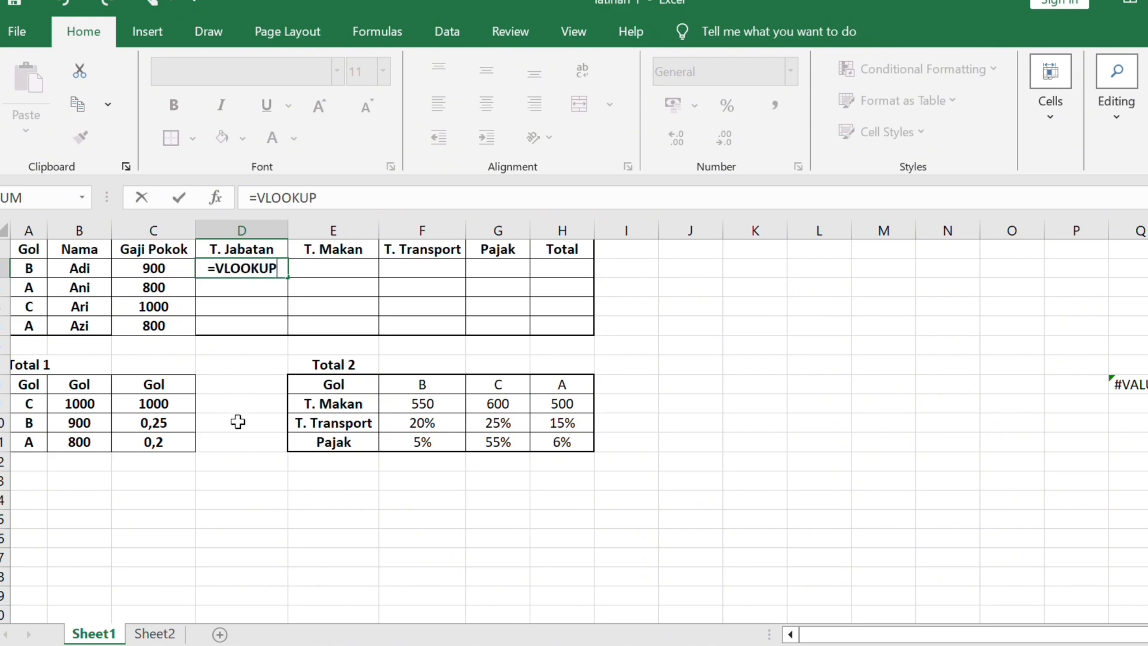
{"action": "type", "text": "(A2"}
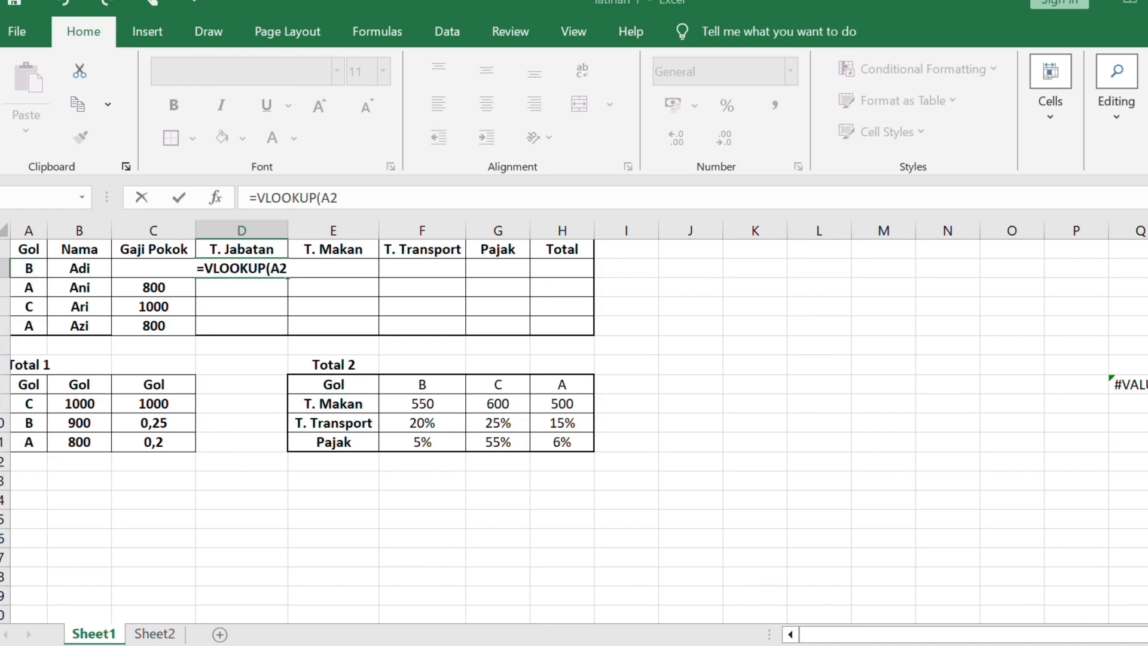
{"action": "left_click_drag", "start_coordinate": [36, 365], "coordinate": [153, 443]}
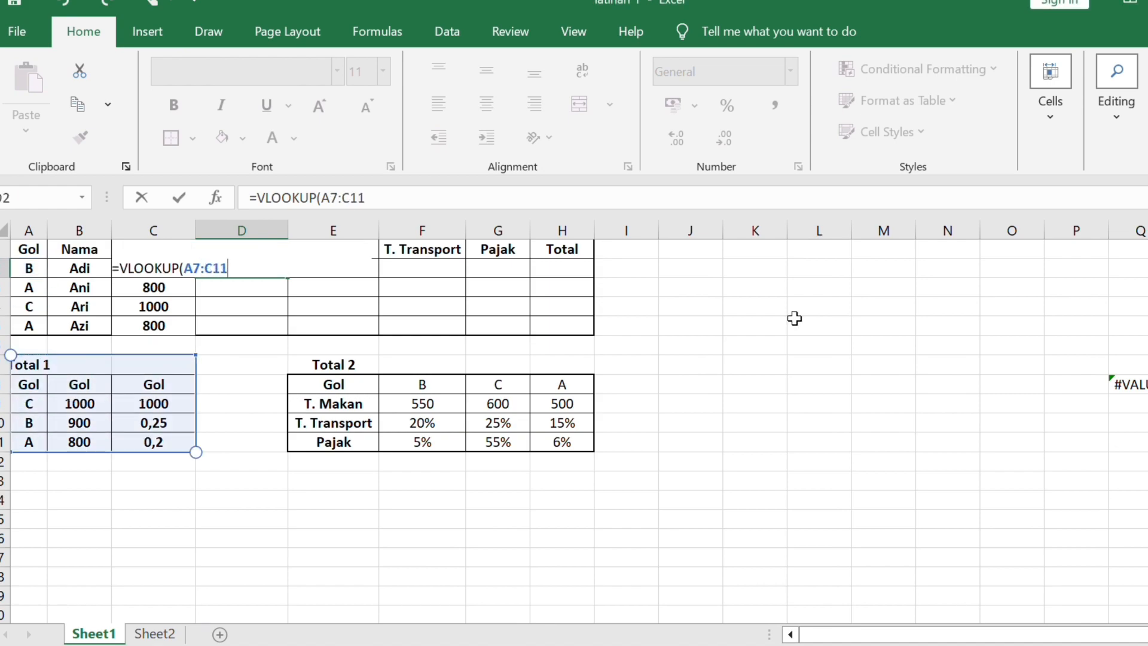
{"action": "key", "text": "F4"}
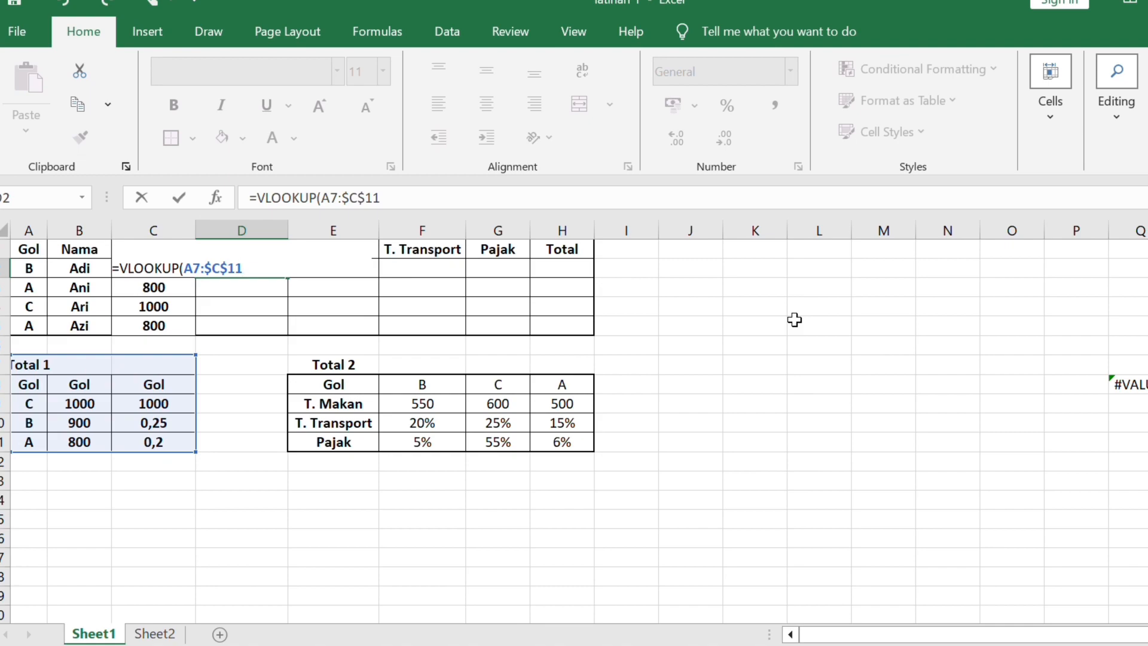
{"action": "type", "text": ";"}
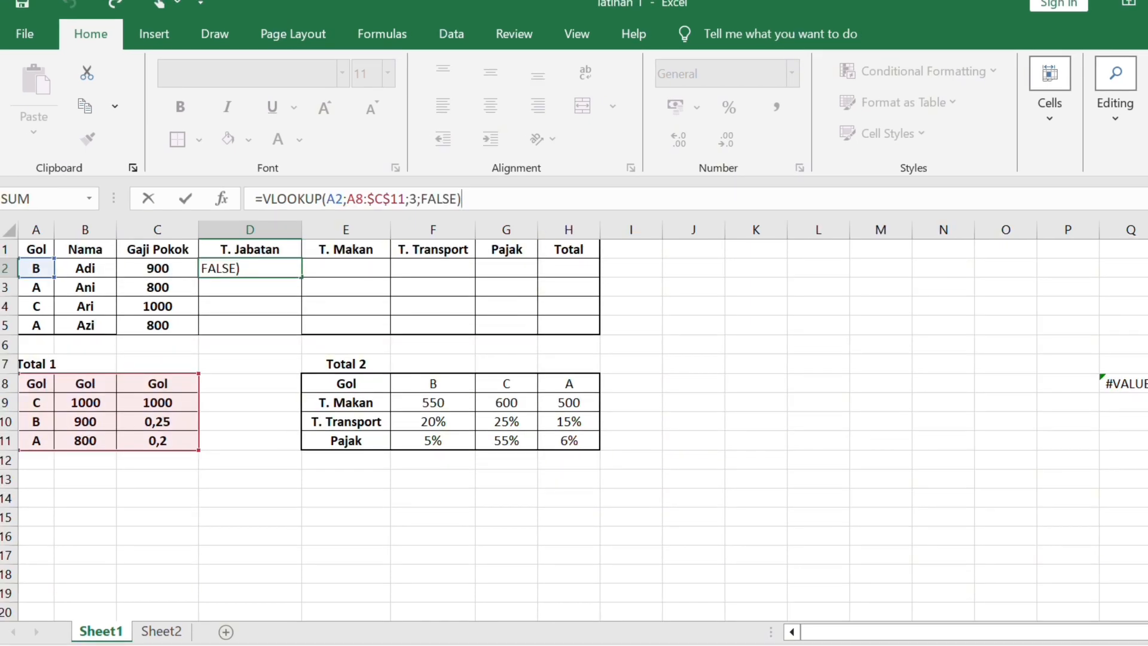
{"action": "key", "text": "Return"}
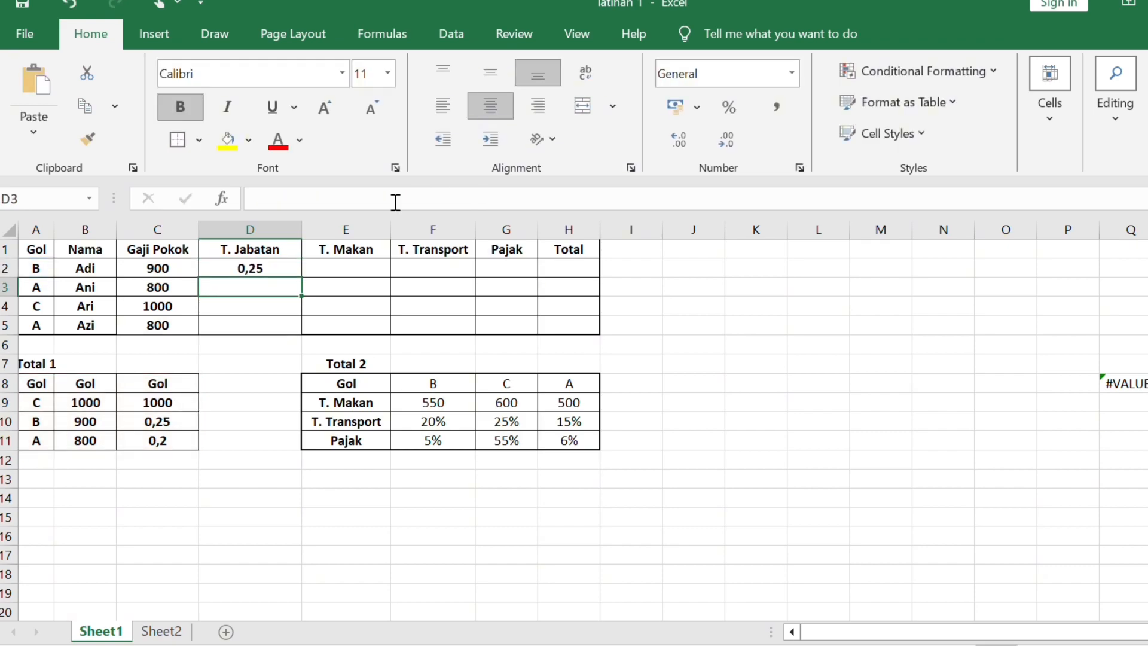
{"action": "left_click", "coordinate": [285, 270]}
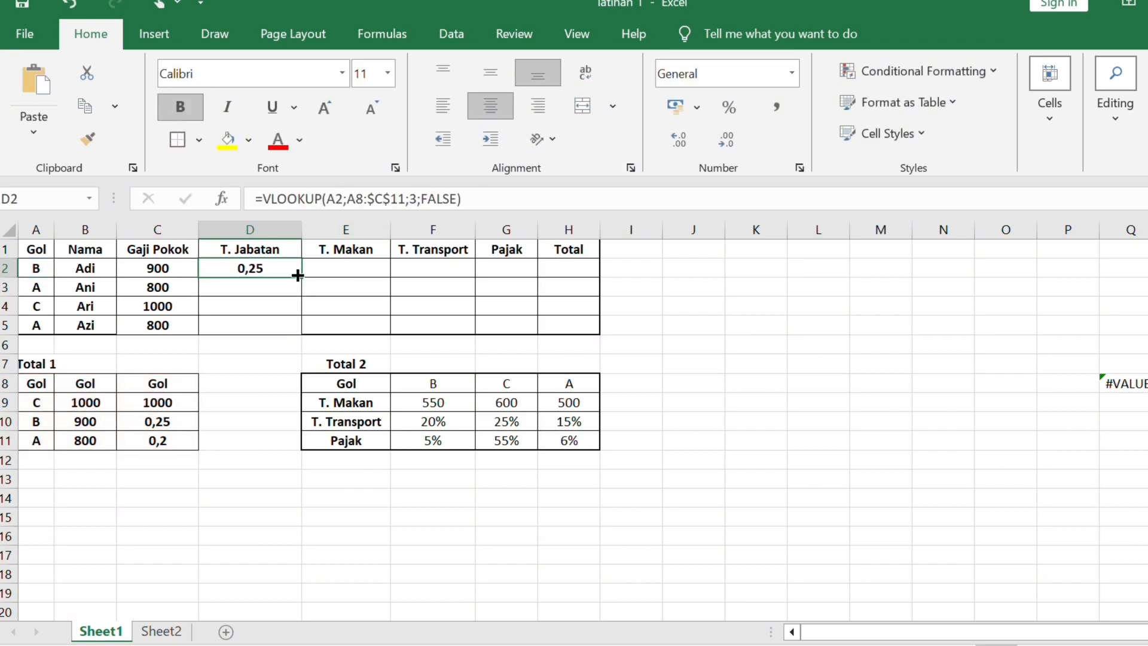
{"action": "left_click_drag", "start_coordinate": [300, 277], "coordinate": [294, 328]}
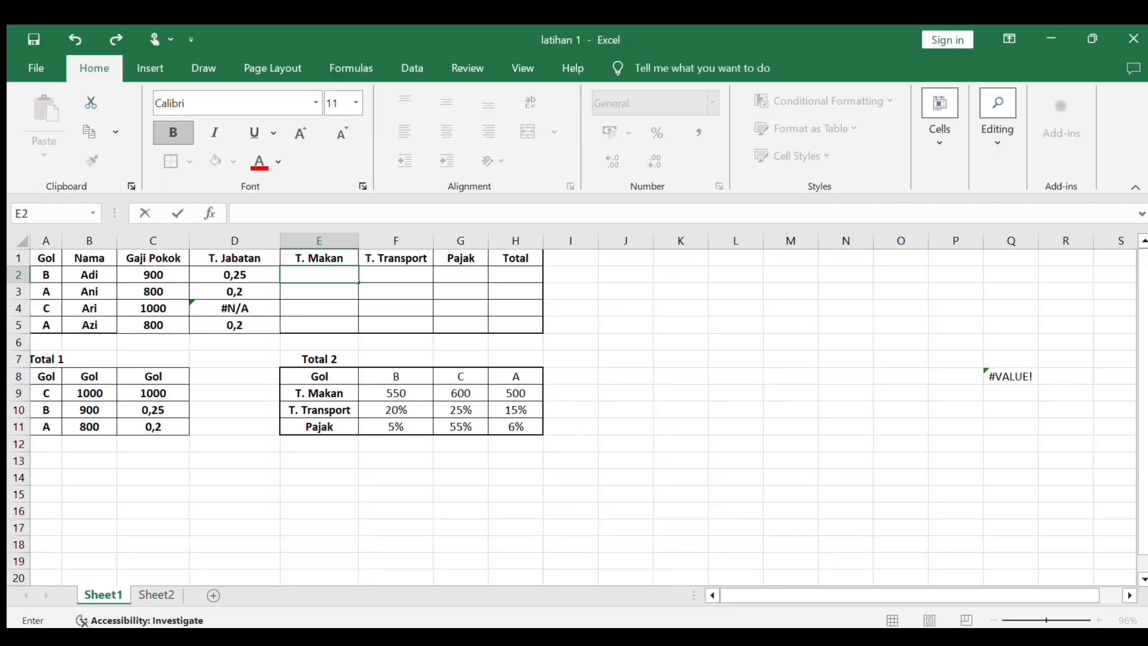
- Enter =HLOOKUP(A2;E8:$H$11;2;FALSE) in the T. Makan cell E2 and fill it down to E5
{"action": "type", "text": "="}
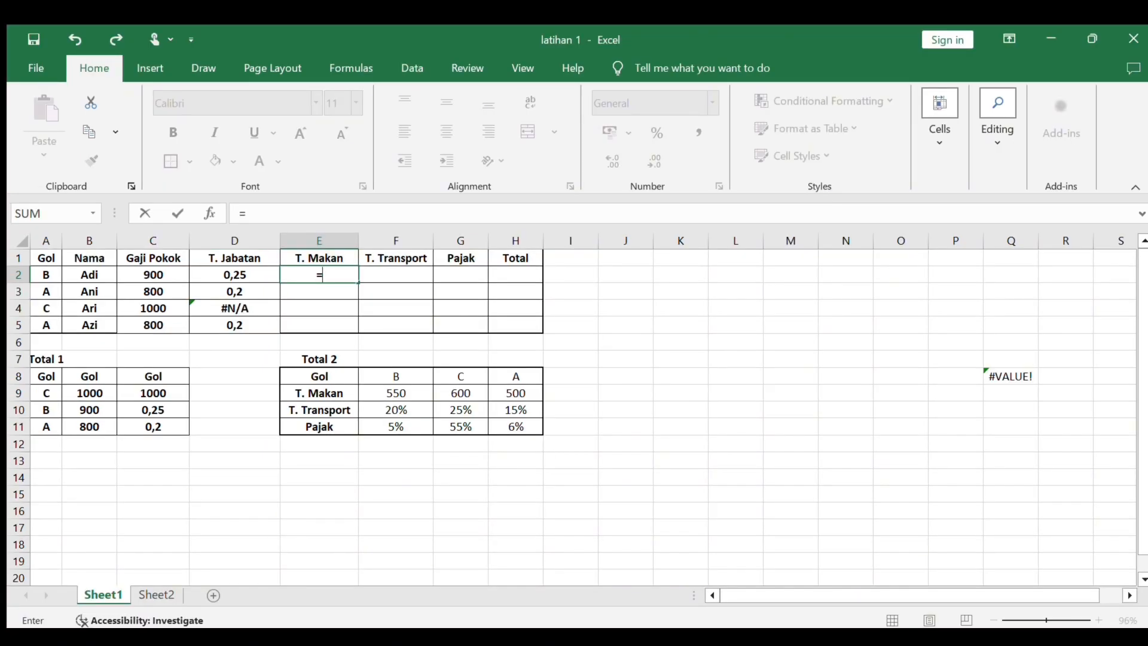
{"action": "type", "text": "HLOOK"}
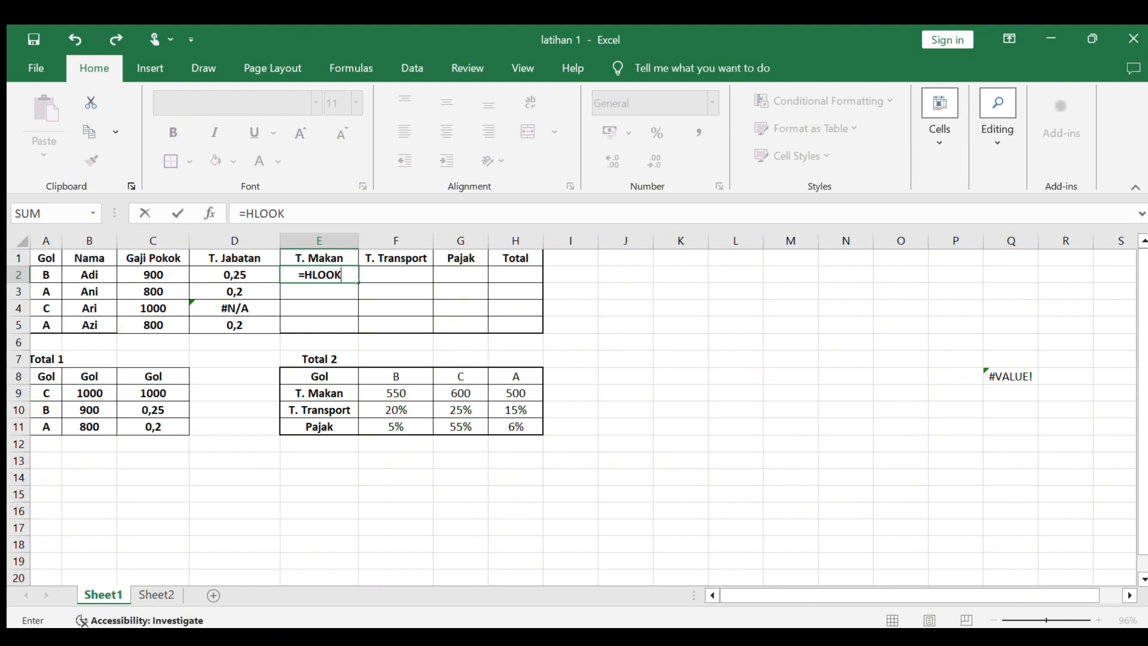
{"action": "type", "text": "UP("}
{"action": "left_click", "coordinate": [46, 275]}
{"action": "type", "text": ";"}
{"action": "left_click_drag", "start_coordinate": [319, 359], "coordinate": [516, 427]}
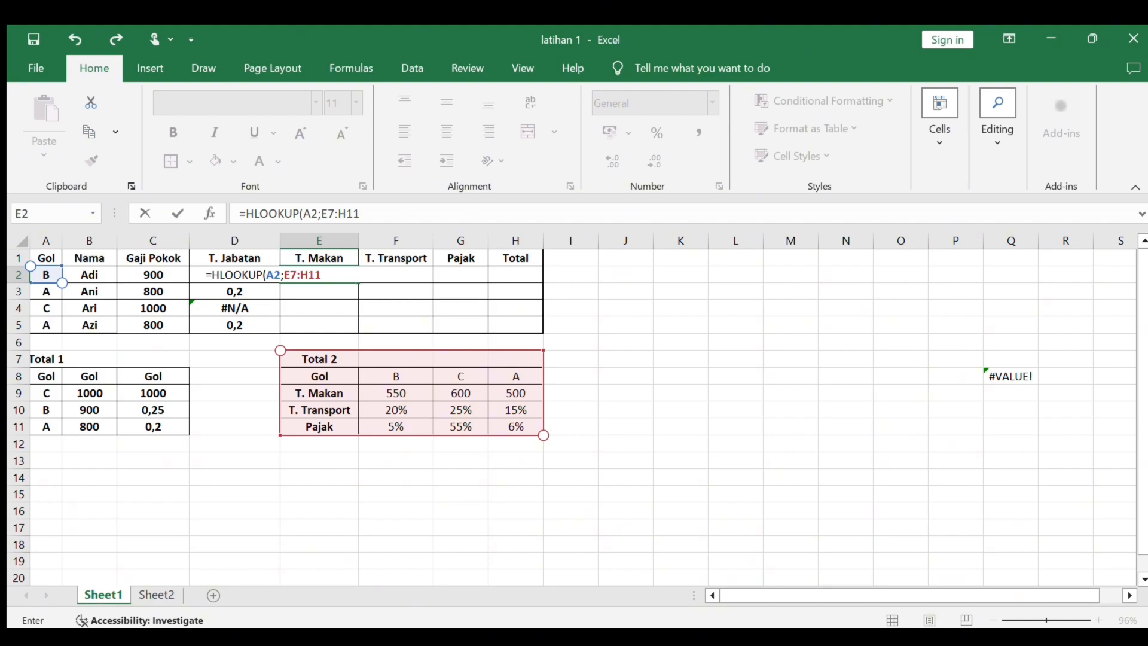
{"action": "left_click_drag", "start_coordinate": [280, 350], "coordinate": [281, 369]}
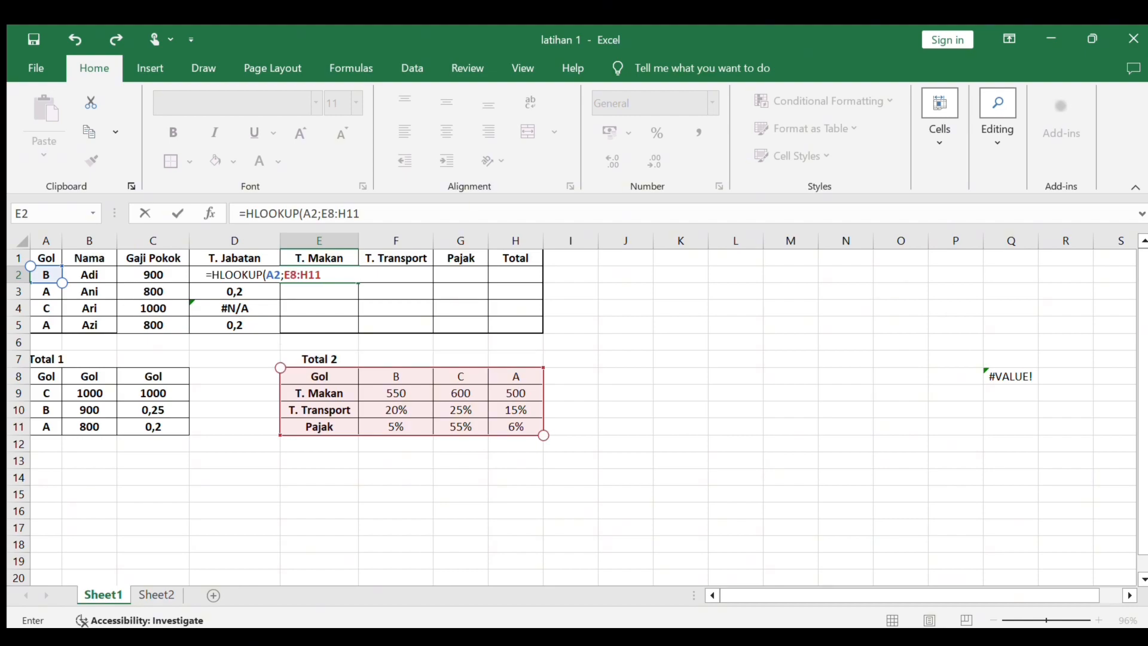
{"action": "key", "text": "F4"}
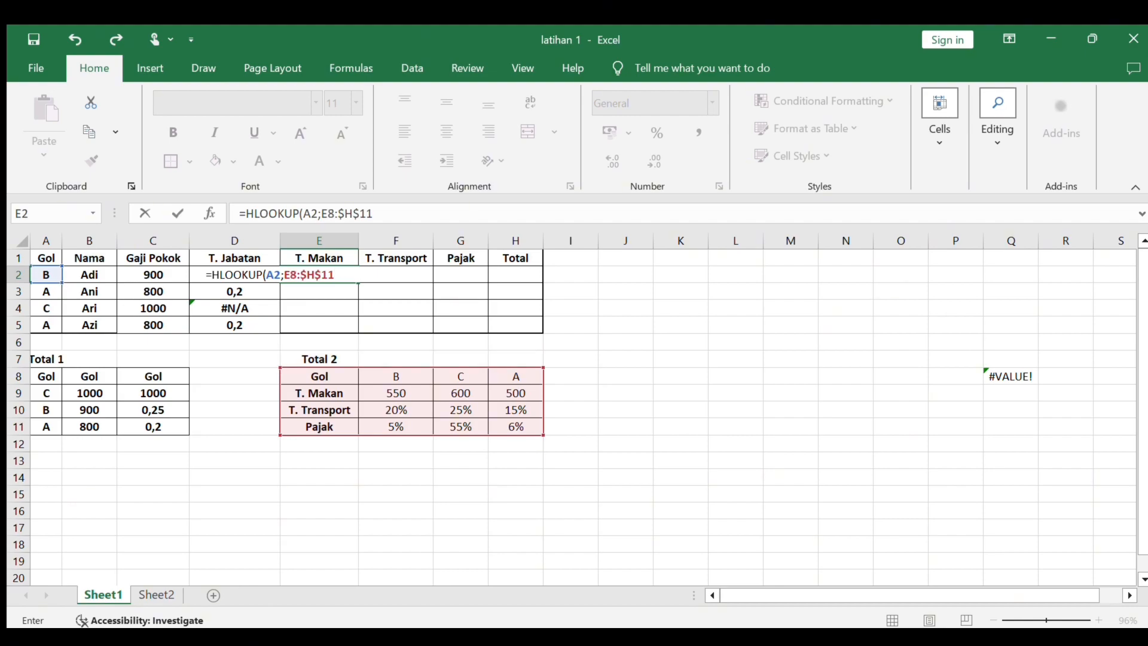
{"action": "type", "text": ";2;FALSE"}
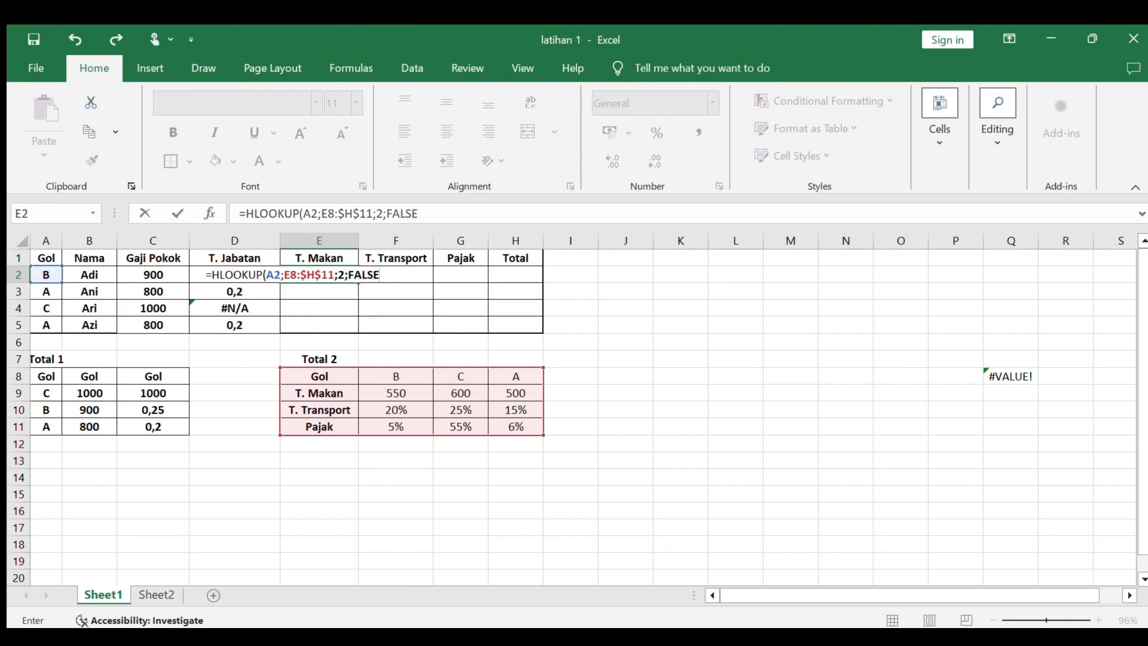
{"action": "type", "text": ")"}
{"action": "key", "text": "Return"}
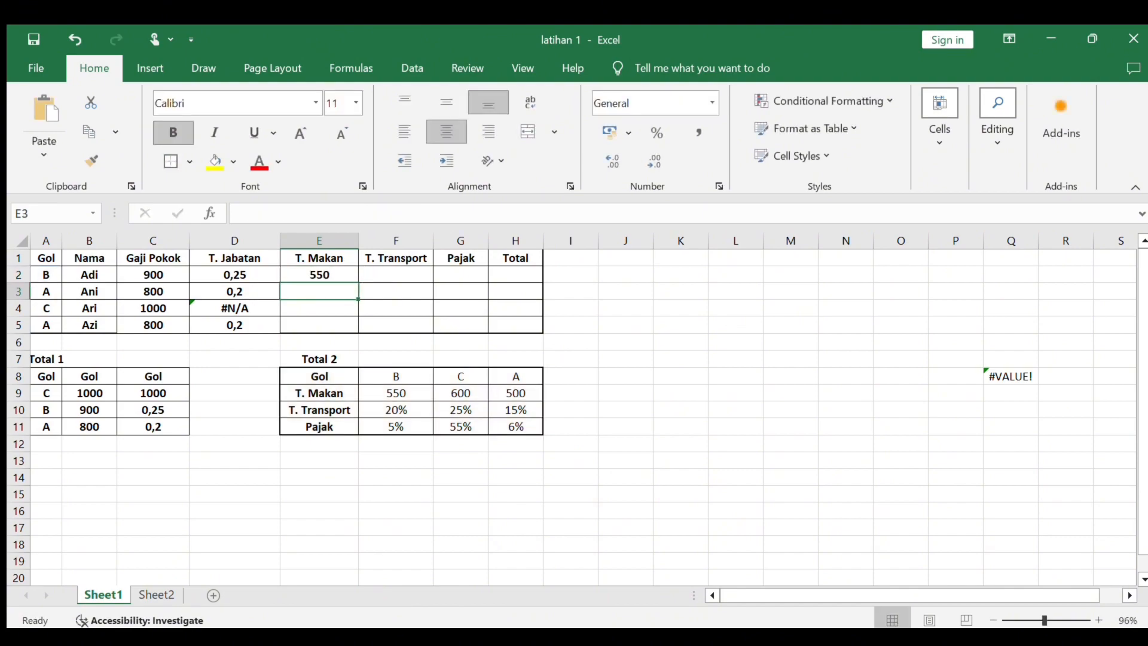
{"action": "left_click", "coordinate": [349, 276]}
{"action": "left_click_drag", "start_coordinate": [358, 295], "coordinate": [359, 324]}
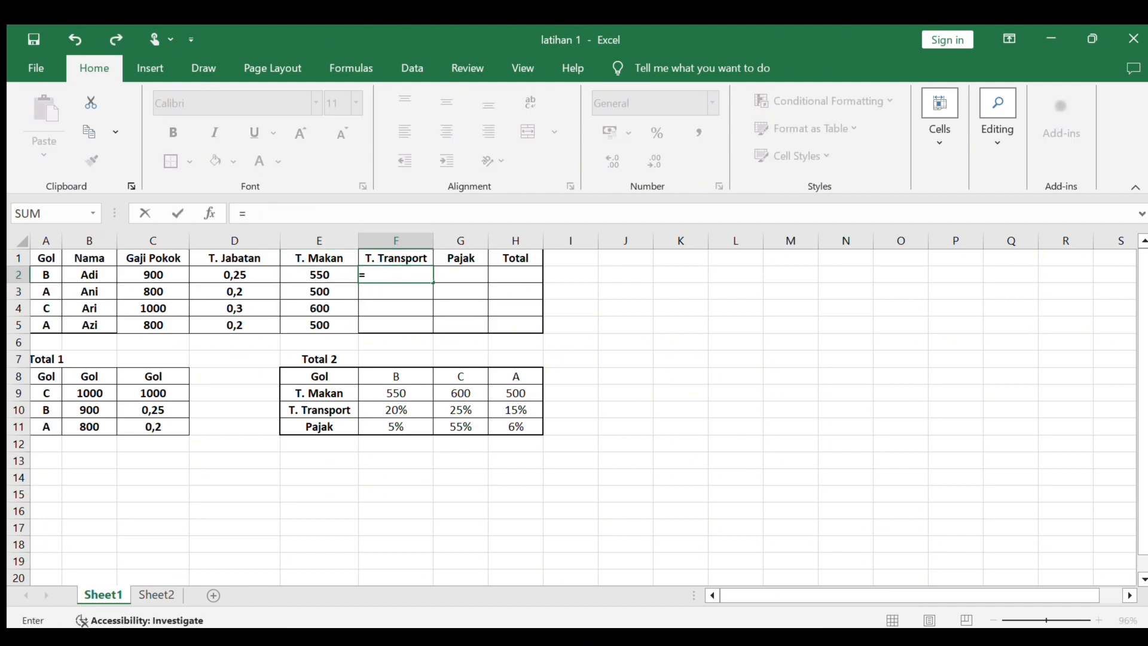
- Enter =HLOOKUP(A2;E8:$H$11;3;FALSE) in the T. Transport cell F2 and fill it down to F5
{"action": "type", "text": "=HLOOKUP"}
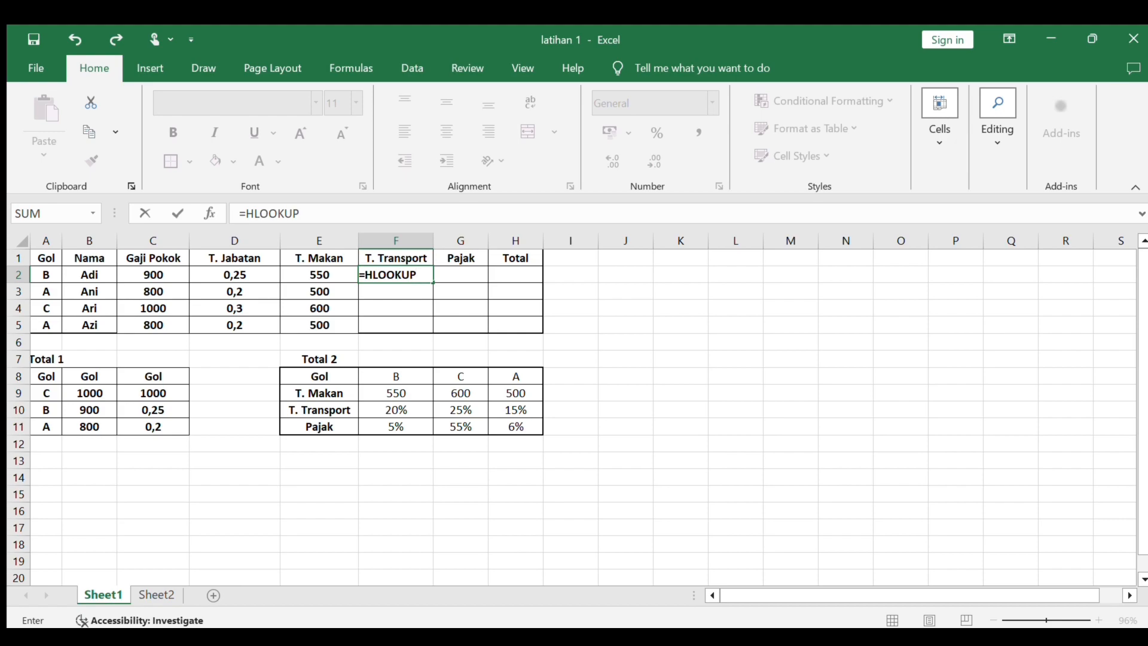
{"action": "type", "text": "(A2;E8:E9"}
{"action": "left_click_drag", "start_coordinate": [433, 401], "coordinate": [541, 432]}
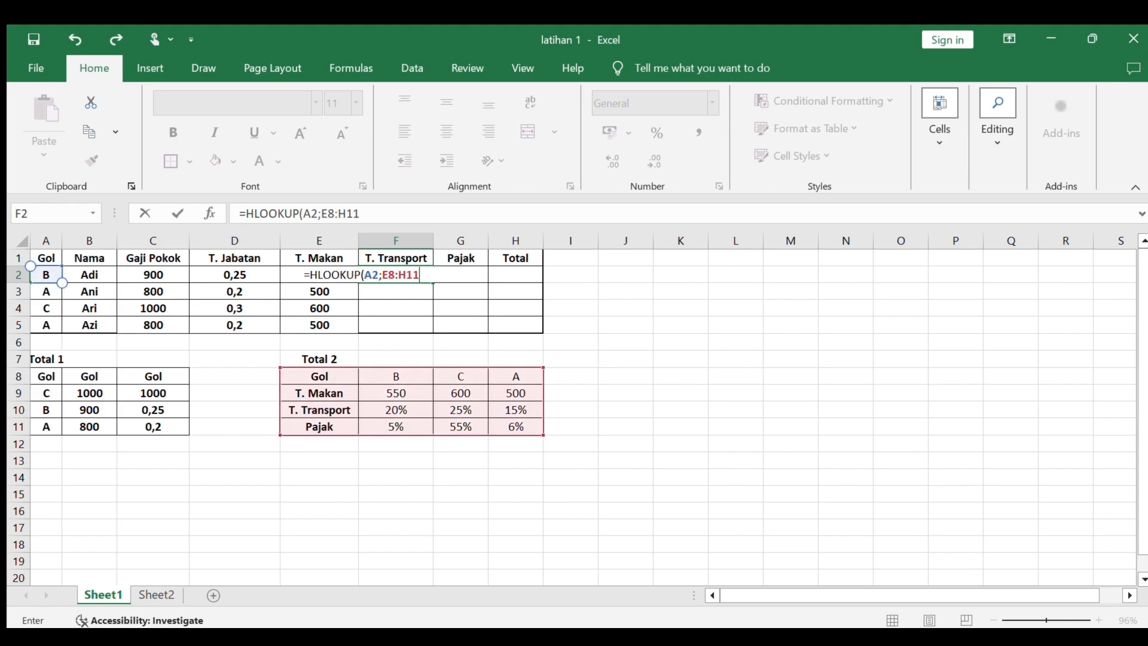
{"action": "key", "text": "F4"}
{"action": "type", "text": ";F"}
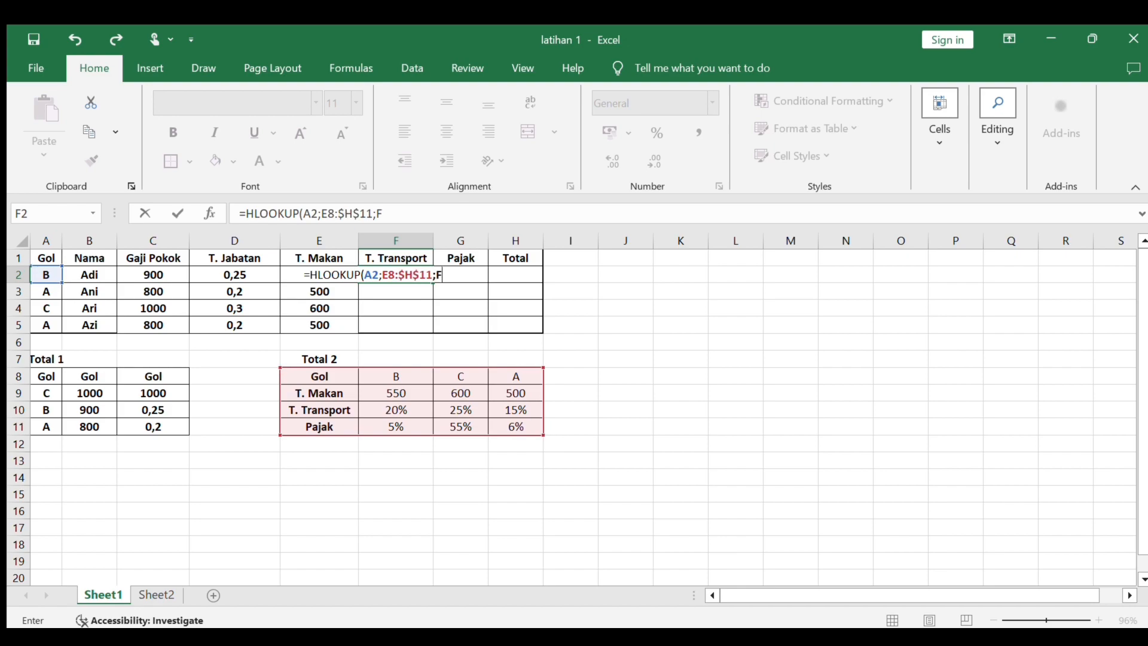
{"action": "type", "text": "4;3;FALSE"}
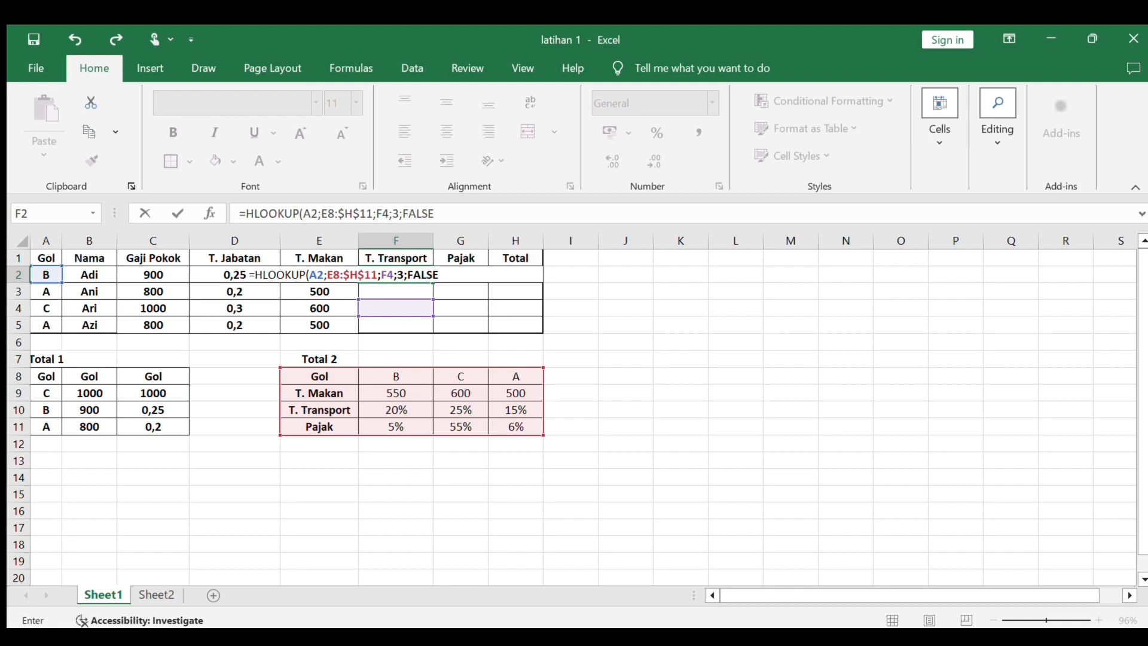
{"action": "key", "text": "Return"}
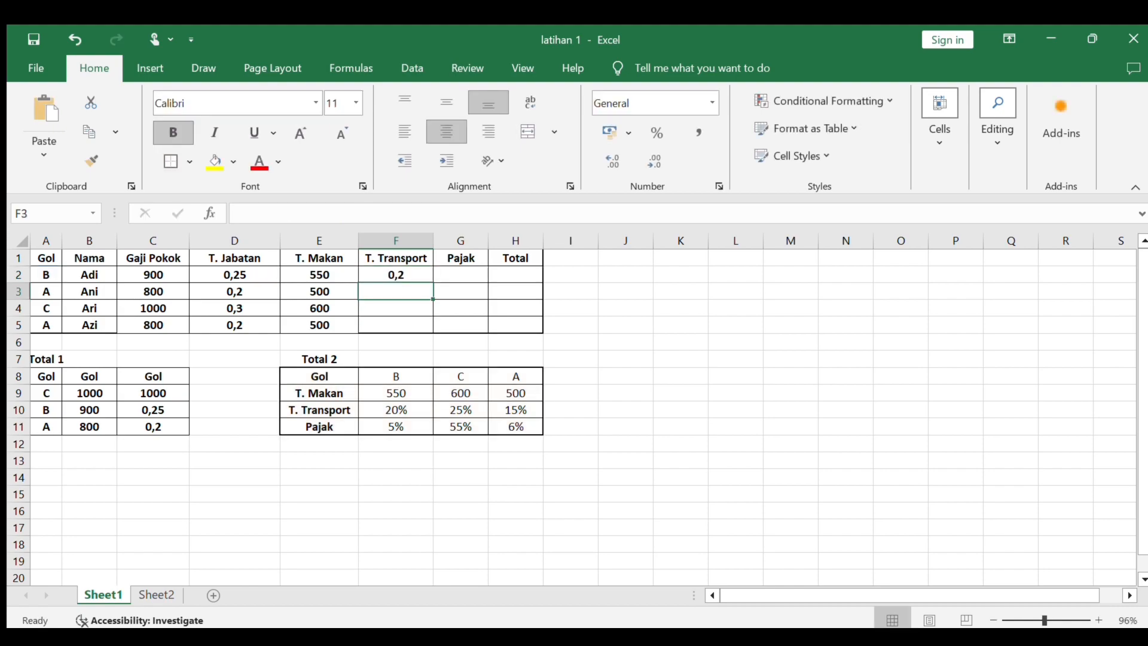
{"action": "left_click", "coordinate": [414, 276]}
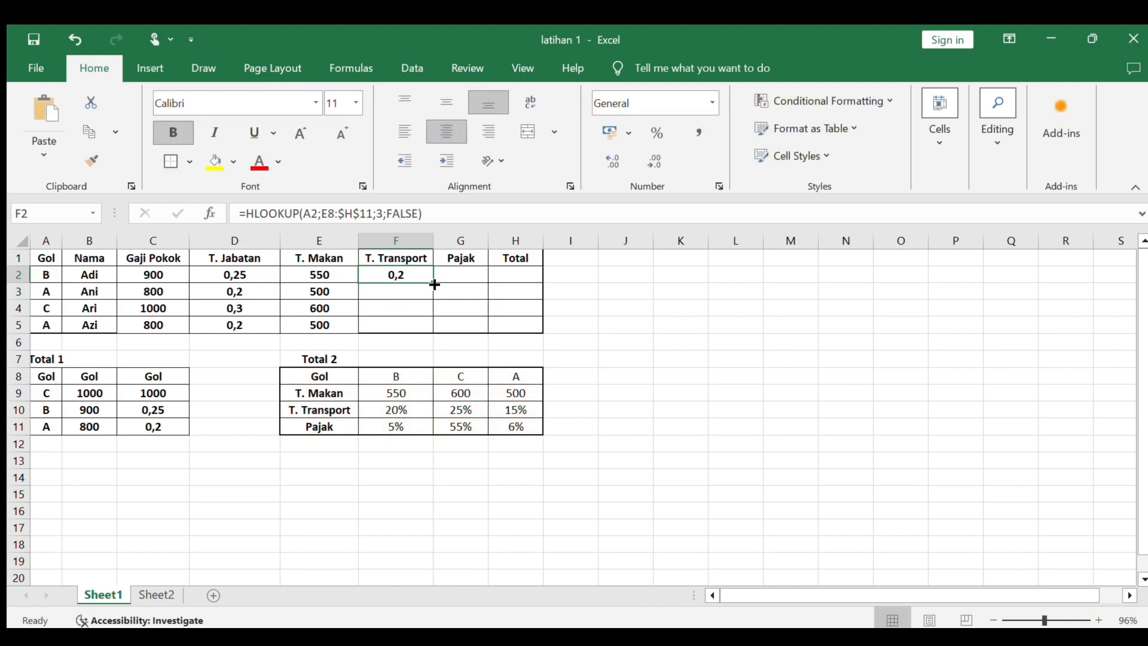
{"action": "left_click_drag", "start_coordinate": [435, 286], "coordinate": [433, 323]}
- Enter =HLOOKUP(A2;E8:$H$11;4;FALSE) in the Pajak cell G2 and fill it down to G5
{"action": "left_click", "coordinate": [460, 275]}
{"action": "type", "text": "="}
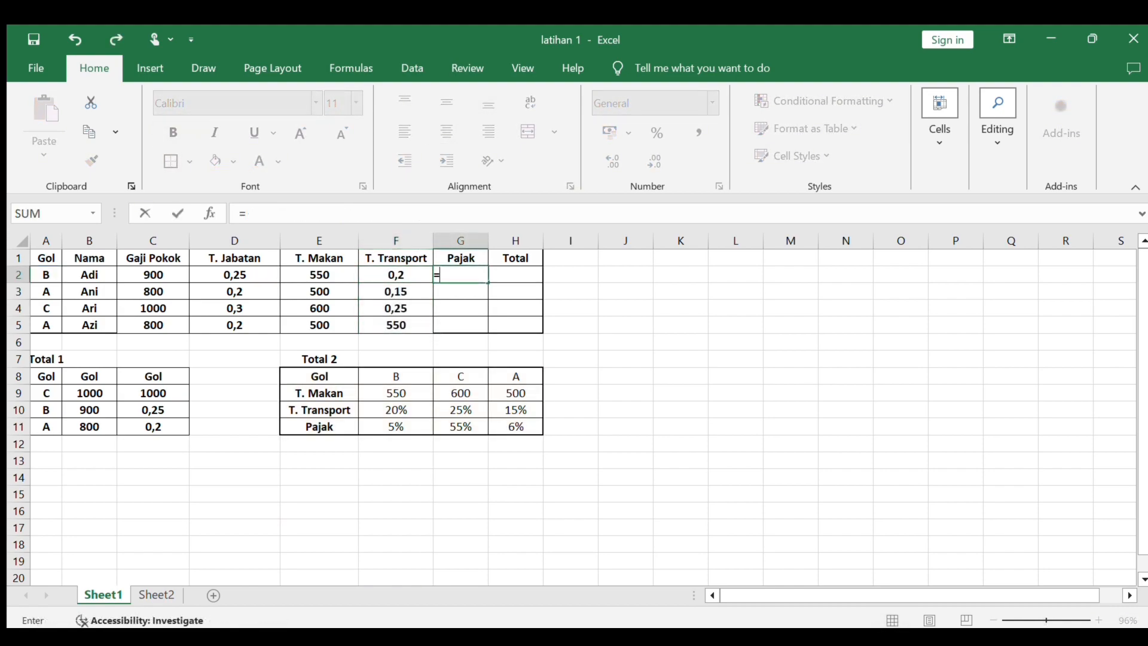
{"action": "type", "text": "HLOOK"}
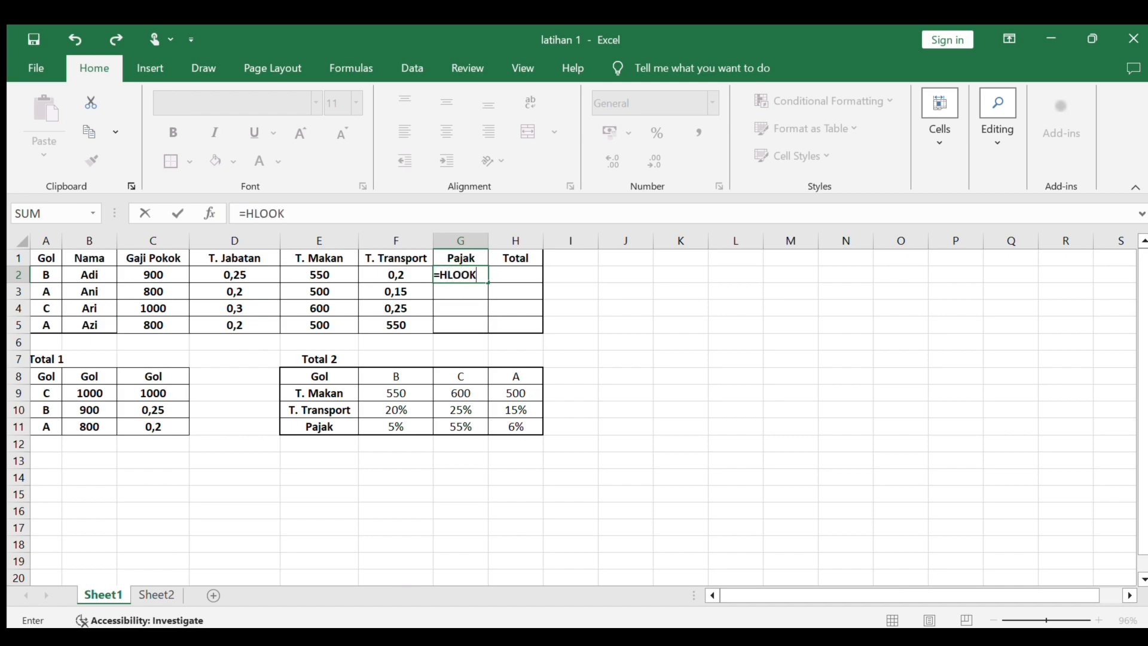
{"action": "type", "text": "YP"}
{"action": "key", "text": "BackSpace"}
{"action": "key", "text": "BackSpace"}
{"action": "type", "text": "UP"}
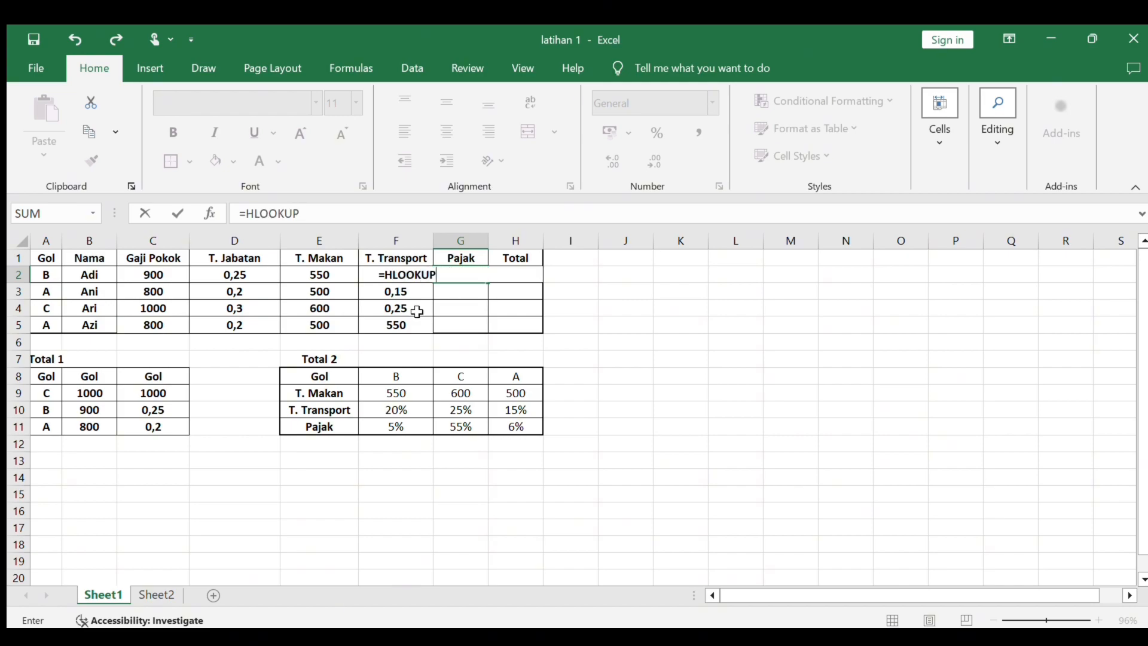
{"action": "type", "text": "(A2"}
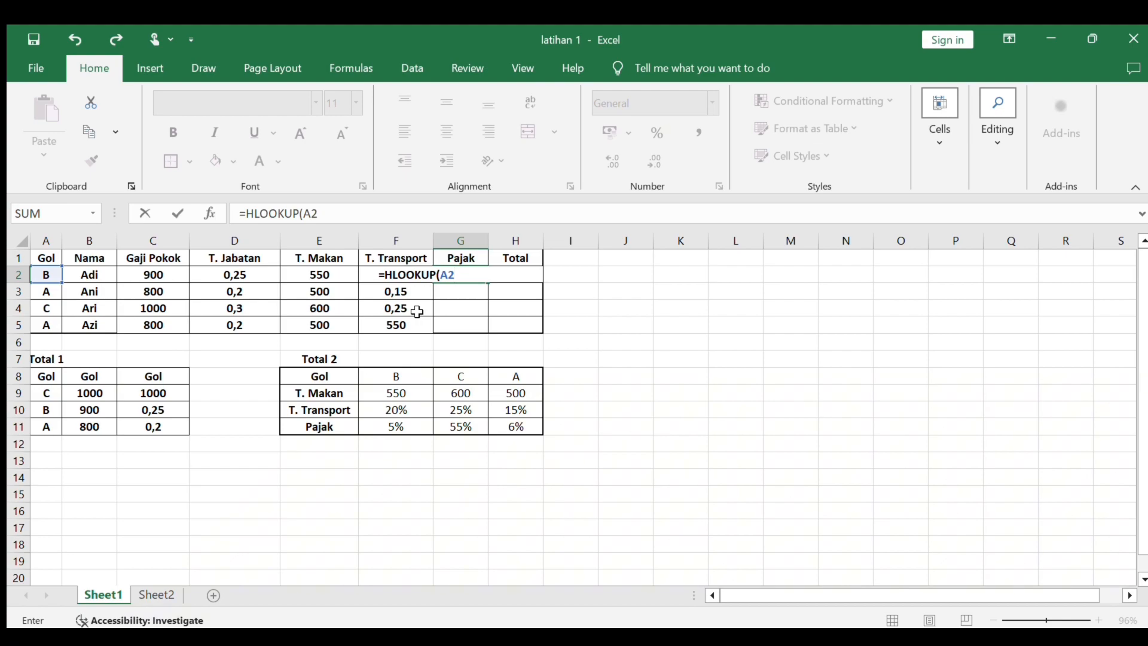
{"action": "type", "text": ";"}
{"action": "left_click_drag", "start_coordinate": [320, 383], "coordinate": [521, 427]}
{"action": "key", "text": "F4"}
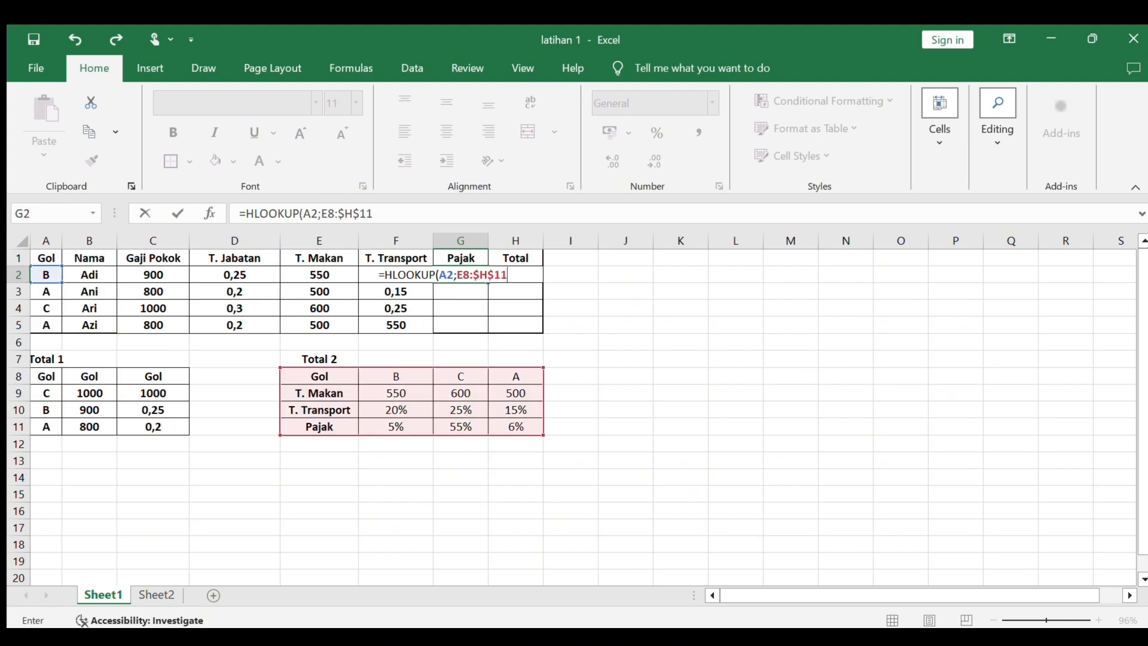
{"action": "type", "text": ";4;FALSE)"}
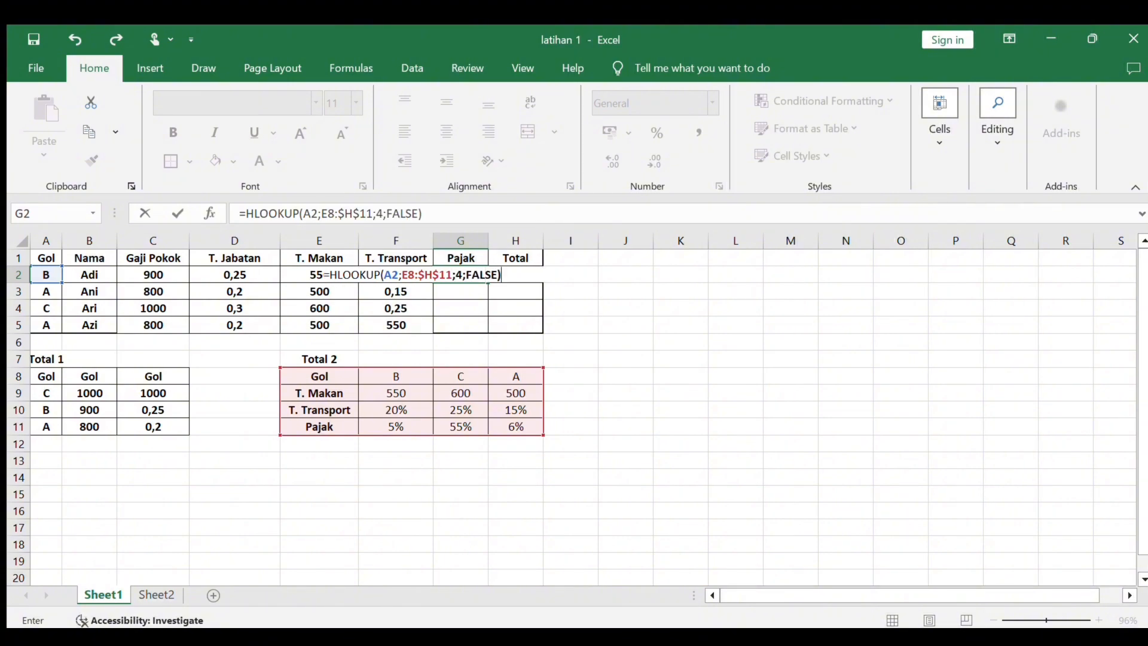
{"action": "key", "text": "Return"}
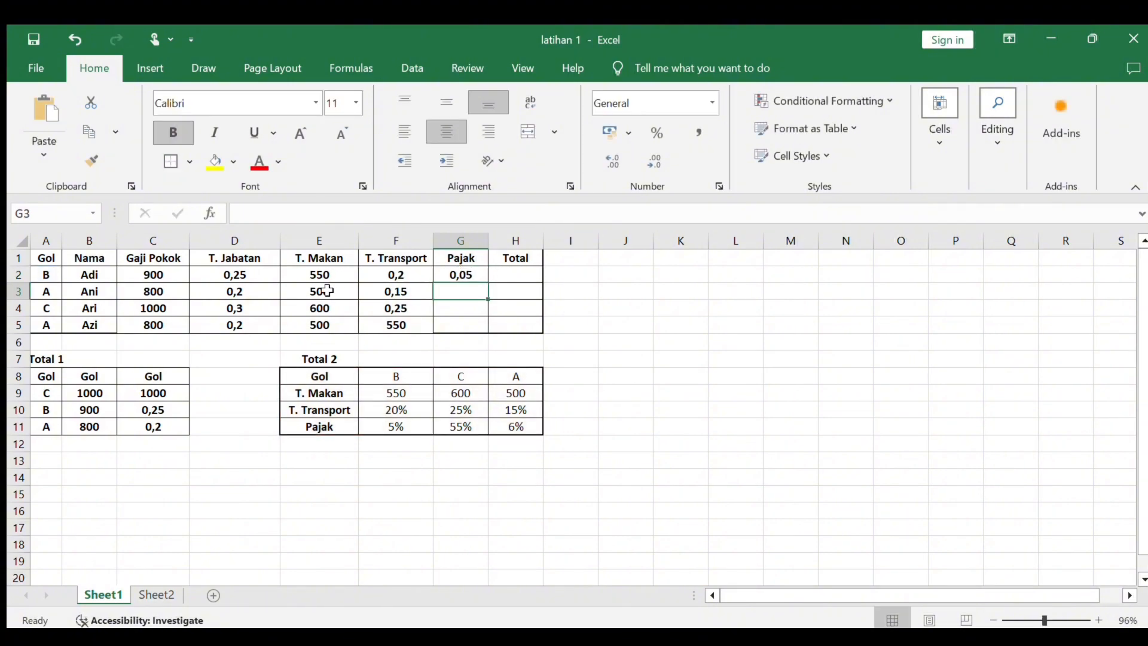
{"action": "left_click", "coordinate": [478, 274]}
{"action": "left_click_drag", "start_coordinate": [488, 283], "coordinate": [484, 326]}
- Enter =SUM(C2:F2) in the first Total cell, H2
{"action": "left_click", "coordinate": [522, 277]}
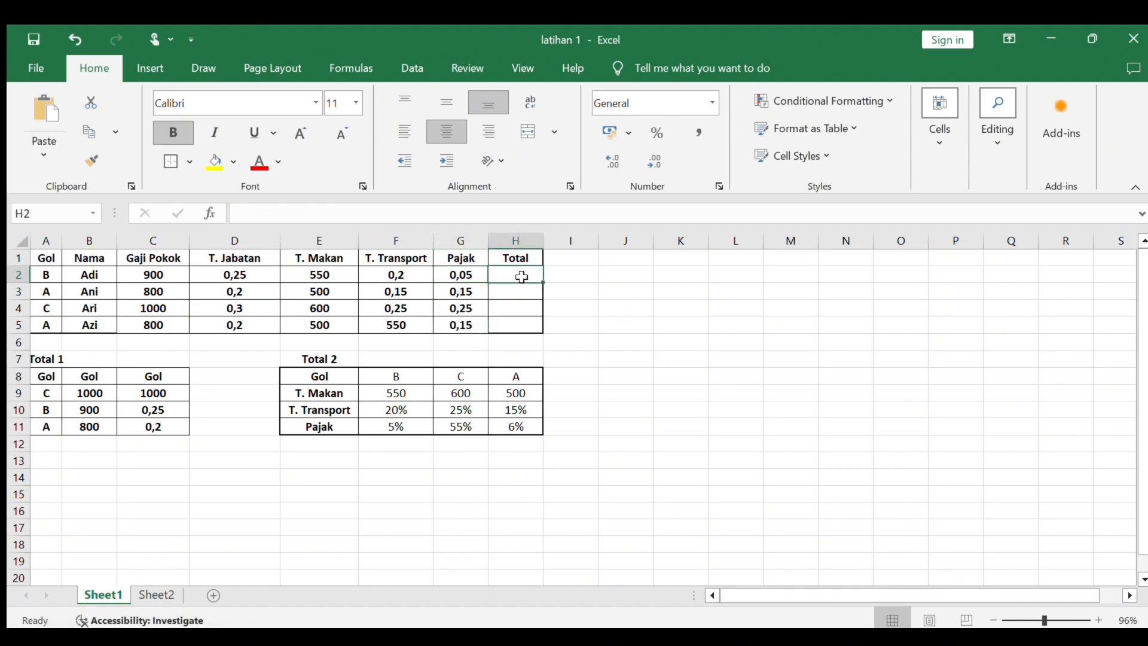
{"action": "type", "text": "=SUM"}
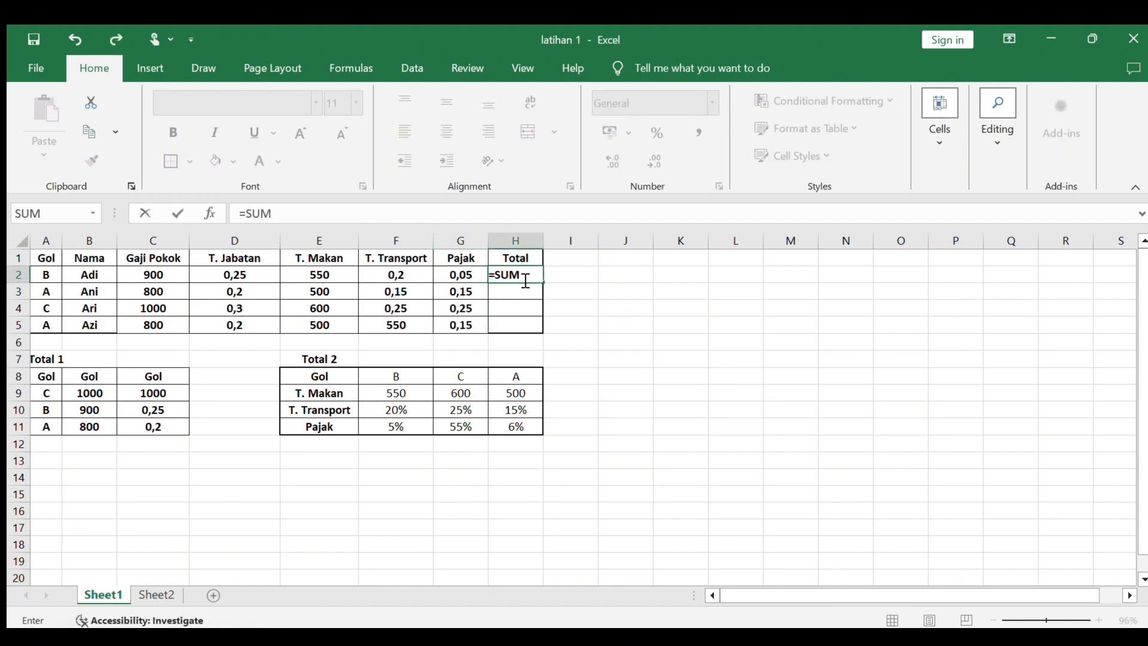
{"action": "type", "text": "("}
{"action": "left_click", "coordinate": [174, 275]}
{"action": "left_click_drag", "start_coordinate": [174, 275], "coordinate": [417, 287]}
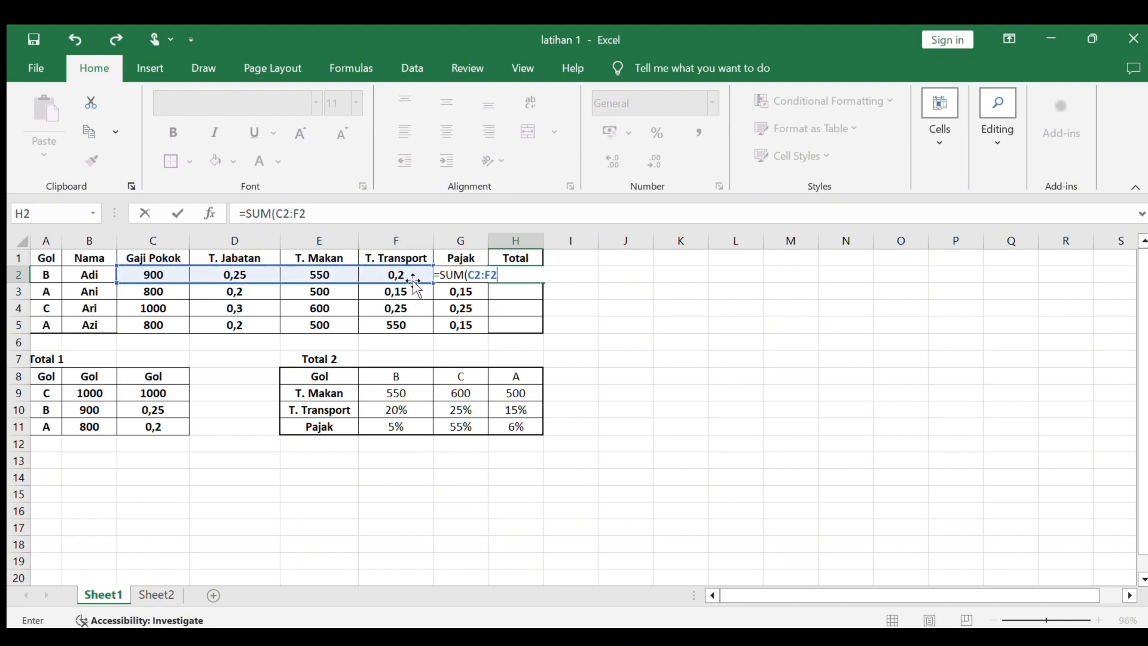
{"action": "key", "text": "Return"}
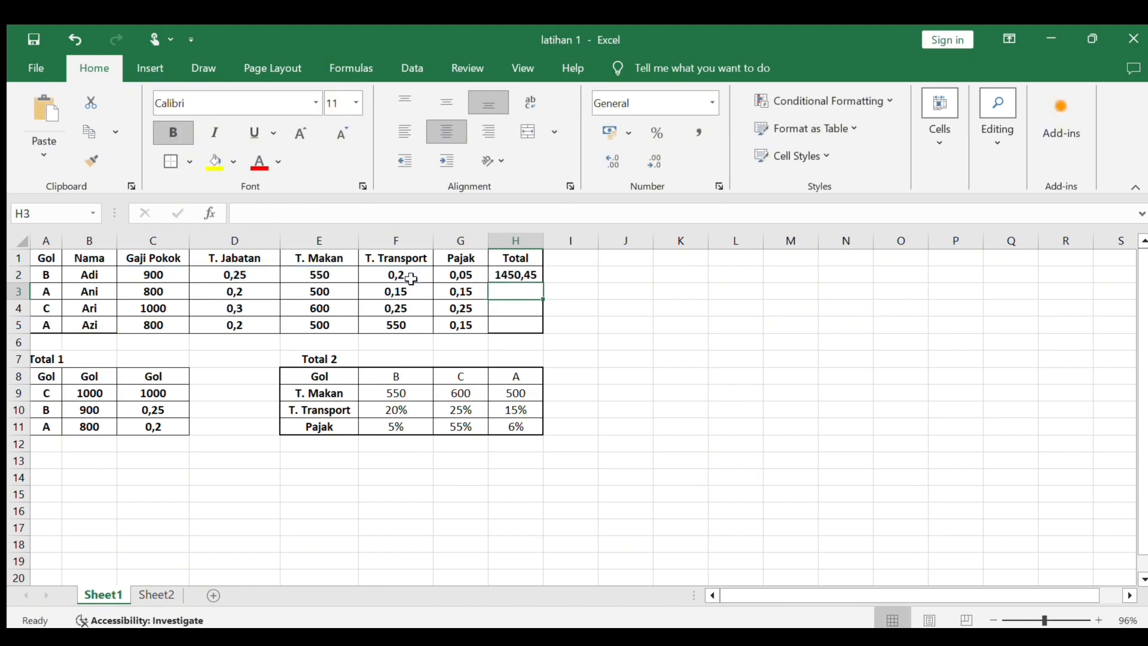
- Enter =SUM(C3:F3) in the Total cell H3
{"action": "type", "text": "=SUM("}
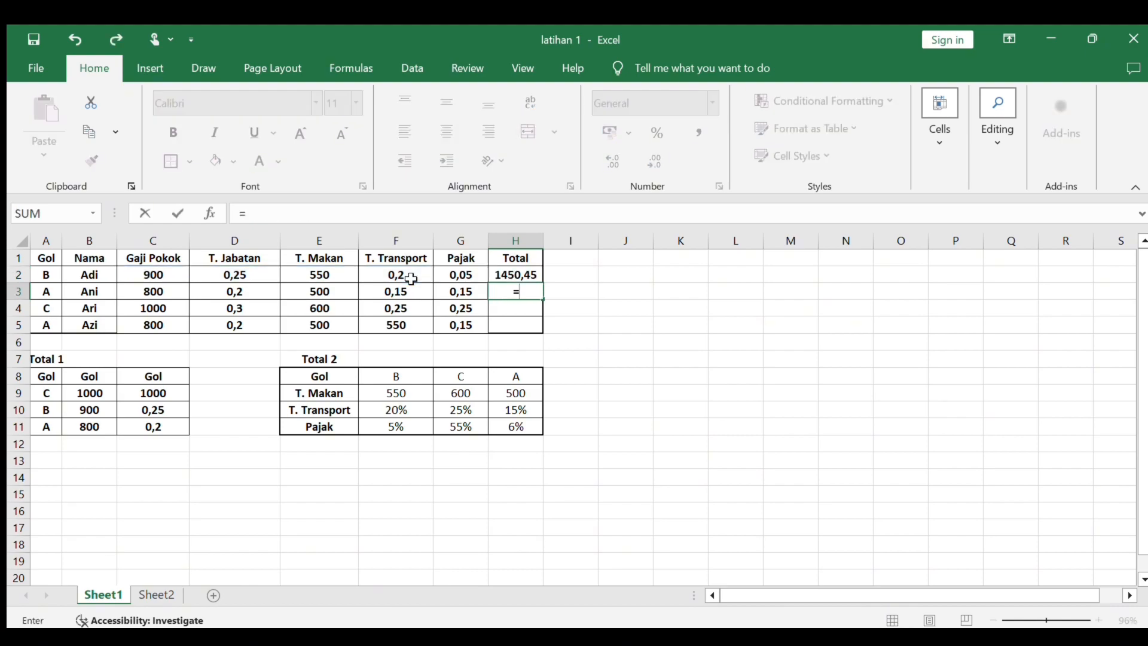
{"action": "left_click_drag", "start_coordinate": [173, 291], "coordinate": [443, 291]}
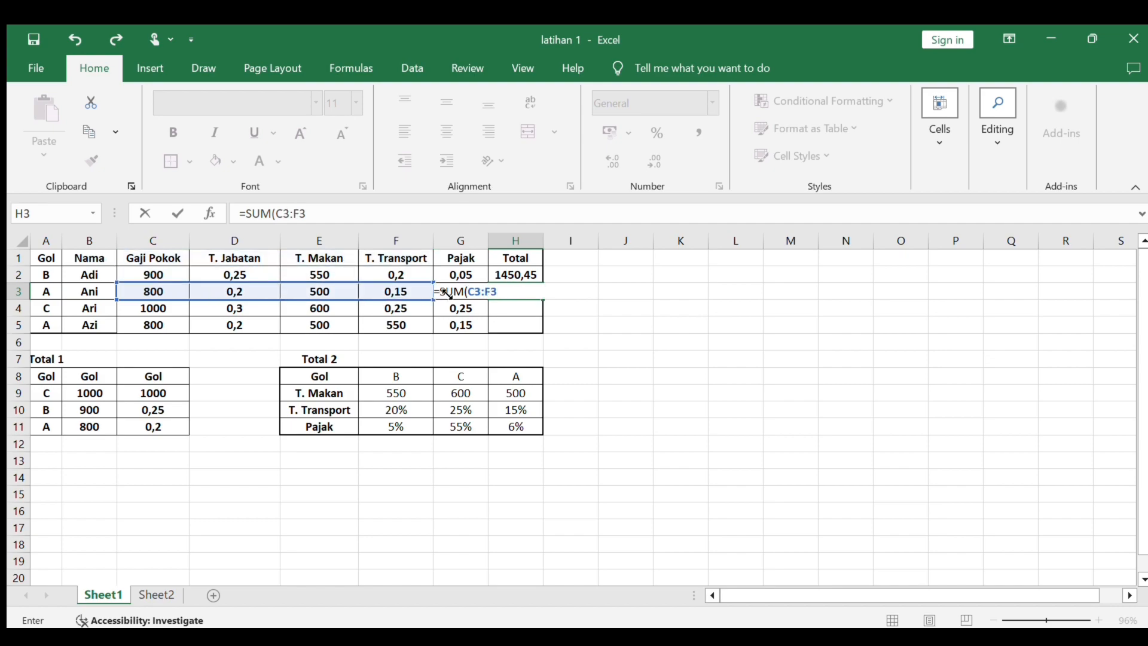
{"action": "key", "text": "Return"}
- Enter =SUM(C5:G5) in the last Total cell, H5
{"action": "type", "text": "=SUM("}
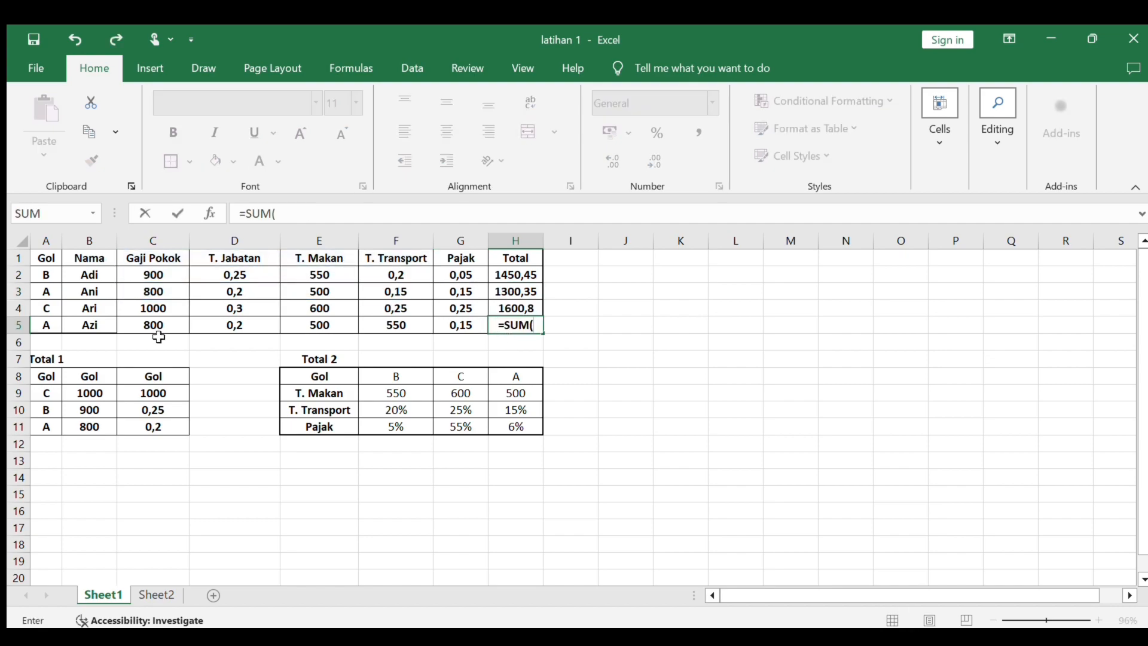
{"action": "left_click_drag", "start_coordinate": [155, 326], "coordinate": [473, 336]}
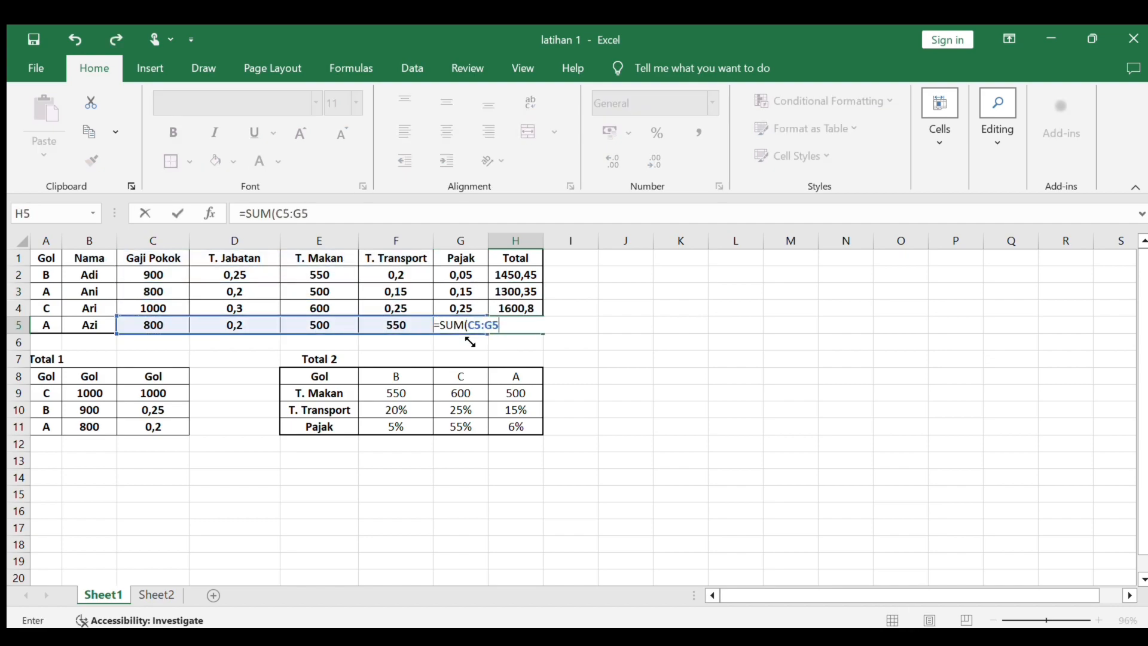
{"action": "key", "text": "Return"}
{"action": "left_click", "coordinate": [622, 336]}
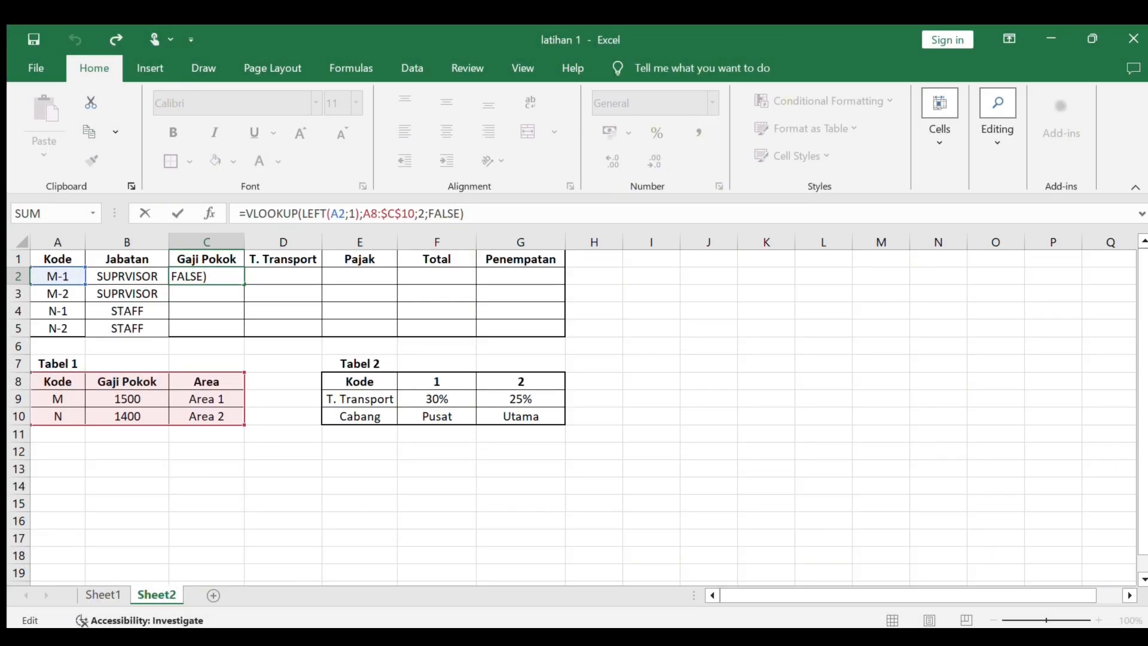
- Complete the Gaji Pokok formula in cell C2 of Sheet2 as =VLOOKUP(LEFT(A2;1);A8:$C$10;2;FALSE)
{"action": "left_click", "coordinate": [465, 214]}
{"action": "key", "text": "BackSpace"}
{"action": "key", "text": "BackSpace"}
{"action": "key", "text": "BackSpace"}
{"action": "key", "text": "BackSpace"}
{"action": "key", "text": "BackSpace"}
{"action": "type", "text": "ALSE)"}
{"action": "key", "text": "Return"}
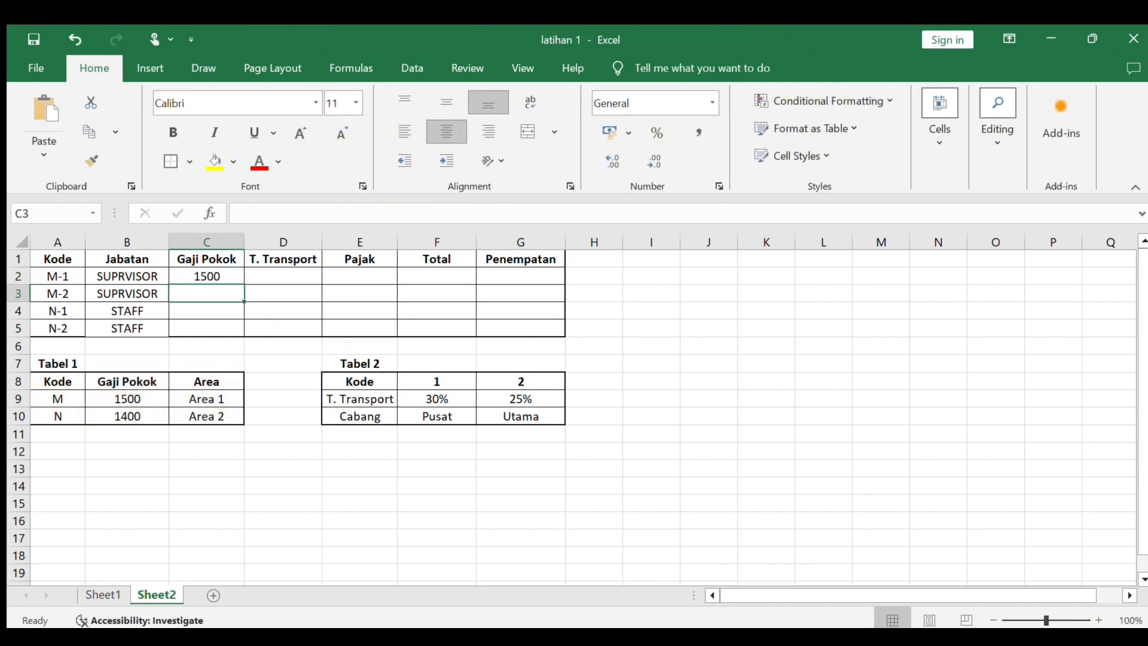
{"action": "left_click", "coordinate": [206, 260]}
{"action": "left_click", "coordinate": [207, 277]}
{"action": "left_click_drag", "start_coordinate": [244, 285], "coordinate": [245, 338]}
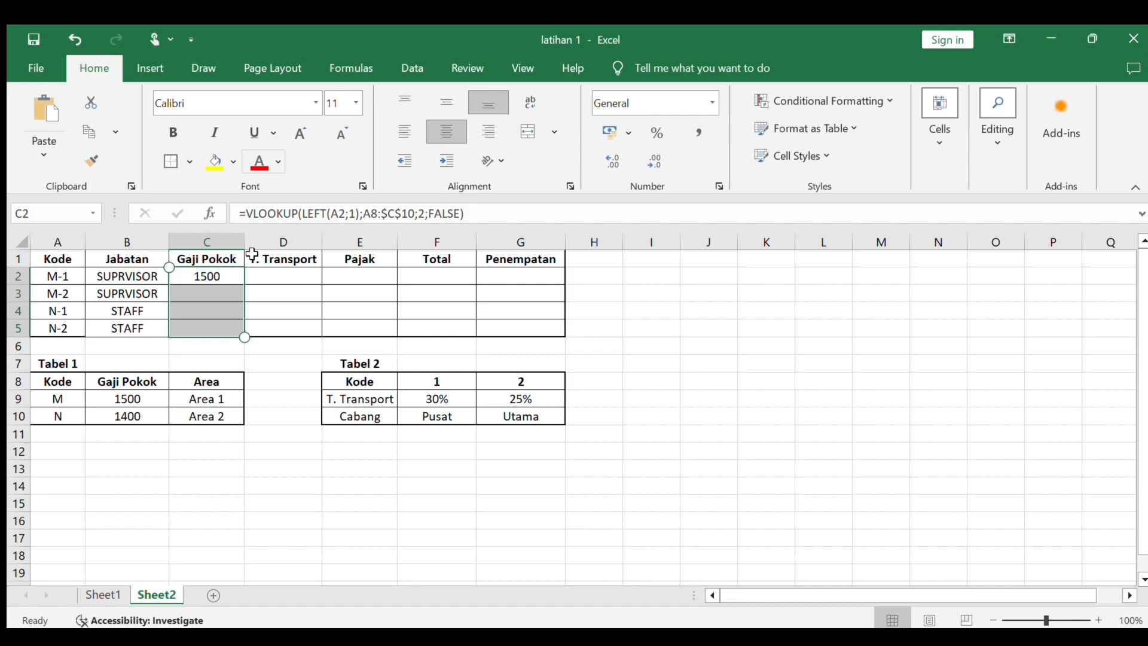
{"action": "left_click", "coordinate": [259, 311]}
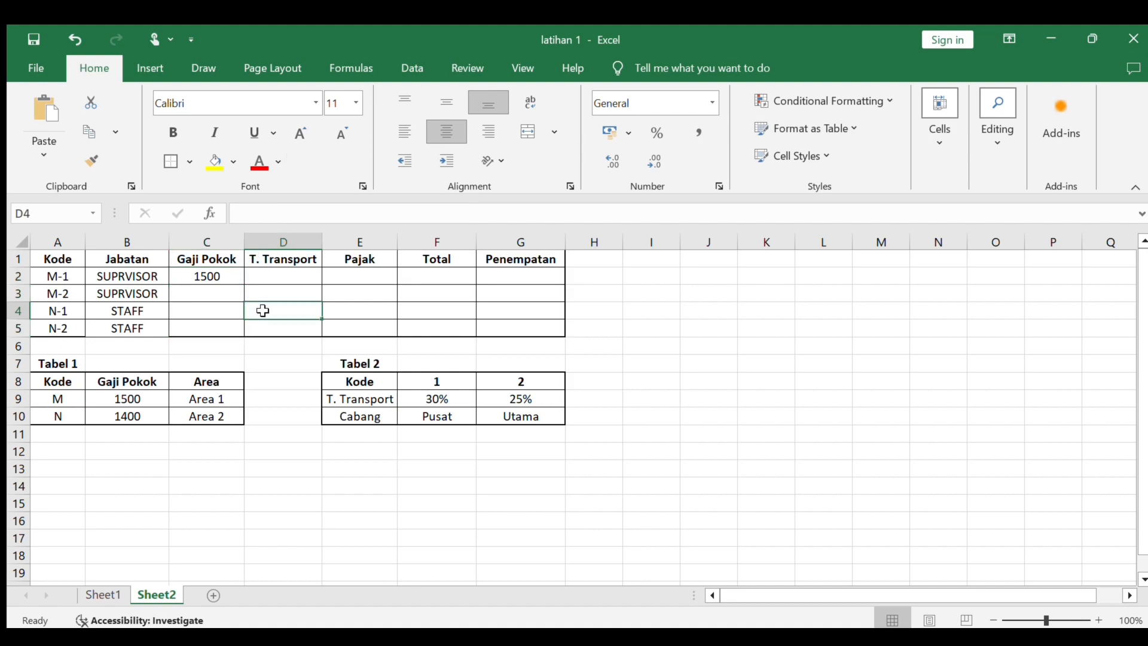
- Fill the Gaji Pokok formula on Sheet2 from C2 down to C5
{"action": "left_click", "coordinate": [229, 278]}
{"action": "left_click_drag", "start_coordinate": [244, 284], "coordinate": [236, 329]}
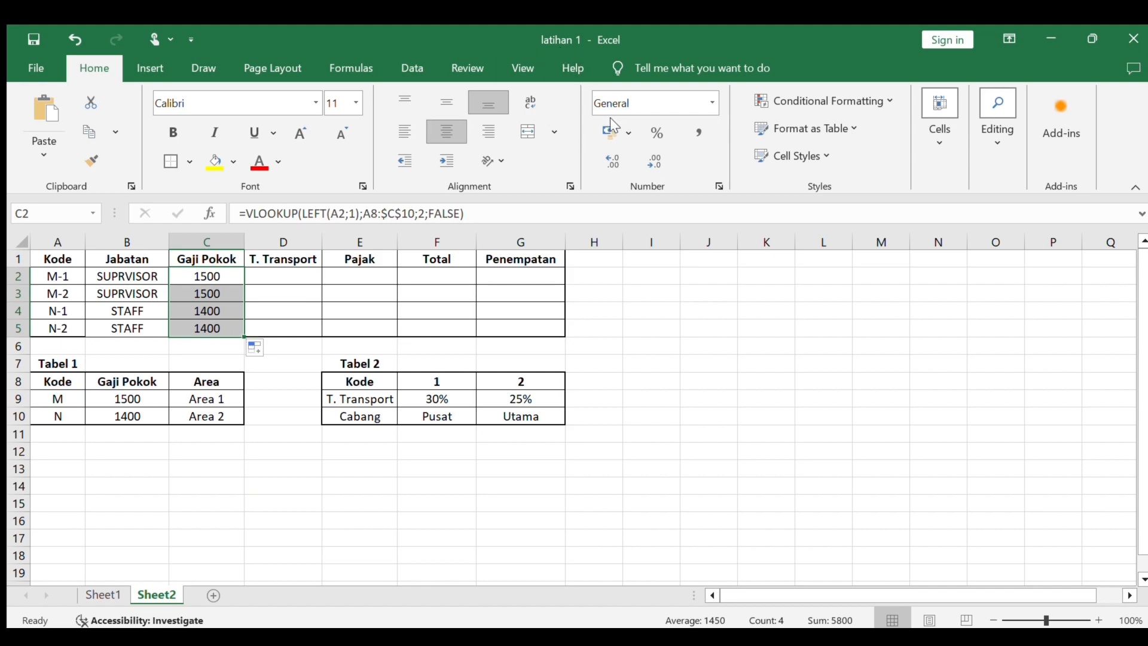
- In the new workbook Book1, enter the headers Lama Tour, Tujuan and Tanggal Kembali in B1 to D1
{"action": "type", "text": "L"}
{"action": "type", "text": "ama Tour"}
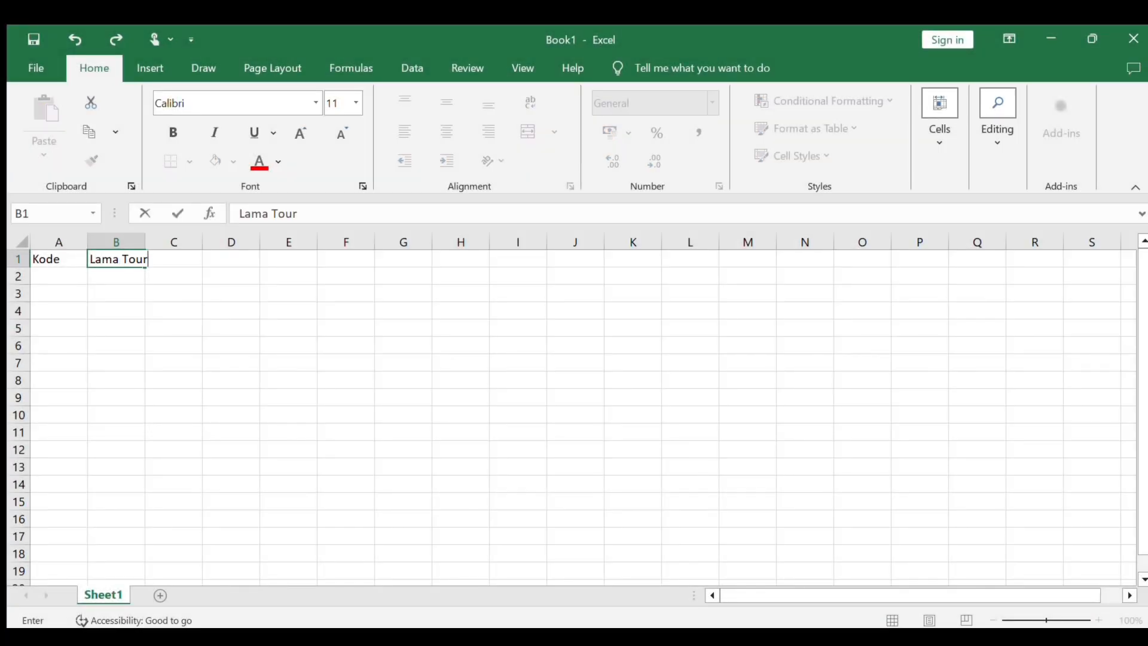
{"action": "key", "text": "Tab"}
{"action": "type", "text": "Tujuab"}
{"action": "key", "text": "BackSpace"}
{"action": "type", "text": "n"}
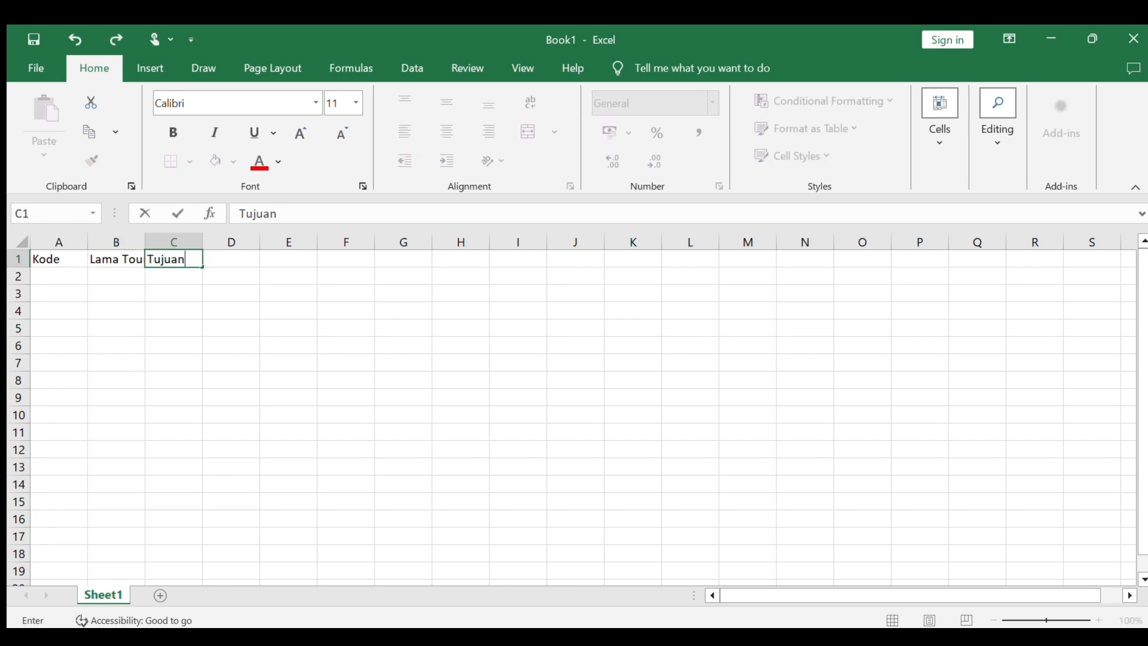
{"action": "key", "text": "Tab"}
{"action": "type", "text": "Tanggal"}
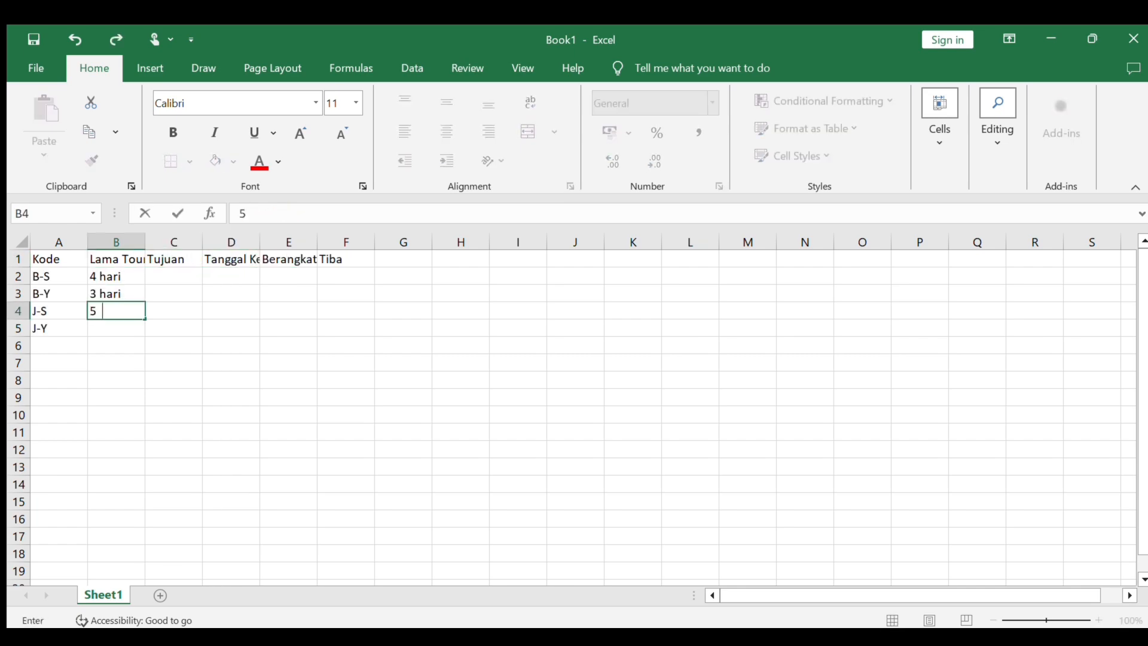
- Enter the Lama Tour values 5 hari in B4 and 6 hari in B5
{"action": "type", "text": "hari"}
{"action": "key", "text": "Return"}
{"action": "type", "text": "6 hari"}
{"action": "key", "text": "Right"}
- Enter Bandung - Surabaya, Bandung - Yogyakarta and Jakarta - Surabaya in the Tujuan cells C2 to C4
{"action": "key", "text": "Up"}
{"action": "key", "text": "Up"}
{"action": "key", "text": "Up"}
{"action": "type", "text": "Ban"}
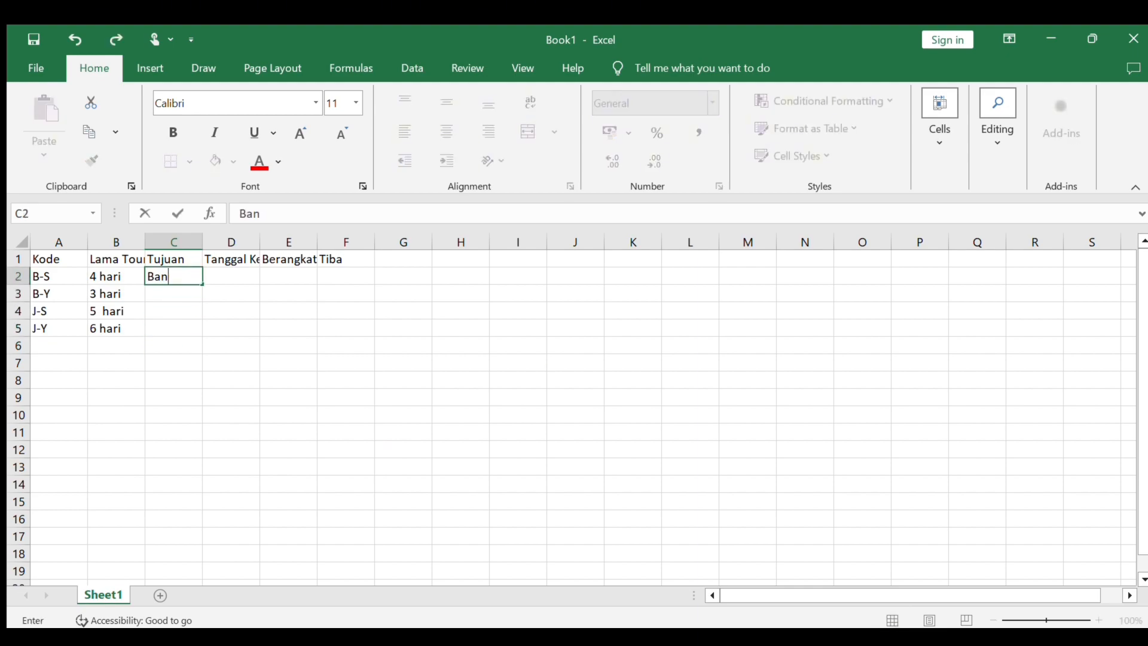
{"action": "type", "text": "dung - Surabaya"}
{"action": "key", "text": "Return"}
{"action": "type", "text": "Bandung 0"}
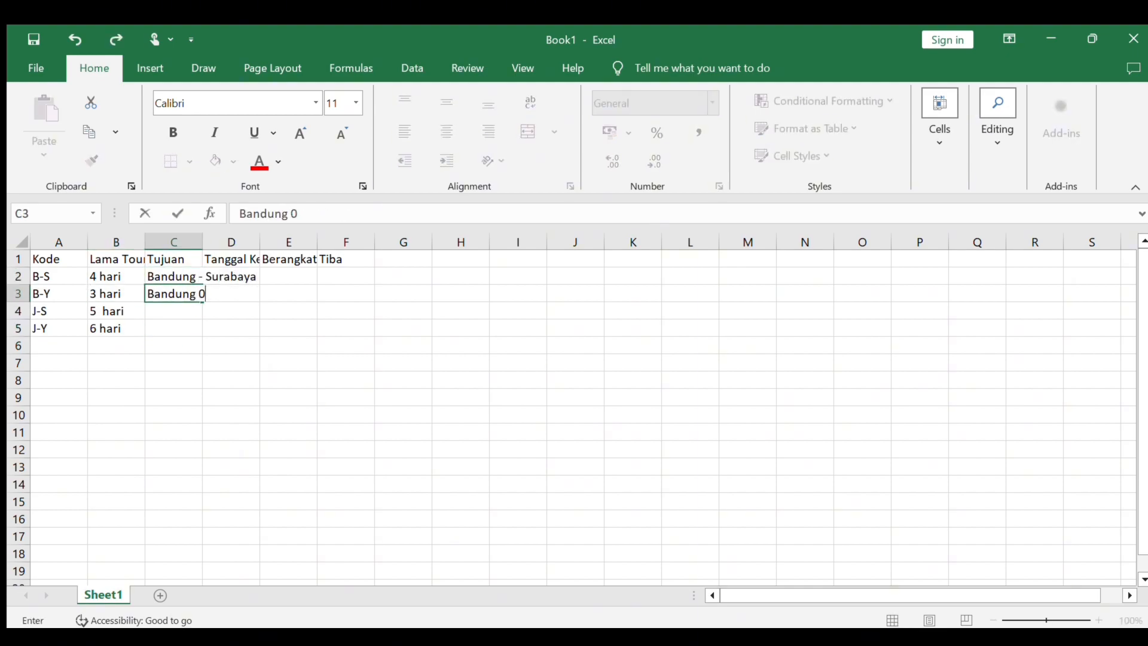
{"action": "key", "text": "BackSpace"}
{"action": "type", "text": "- Yogyakarta"}
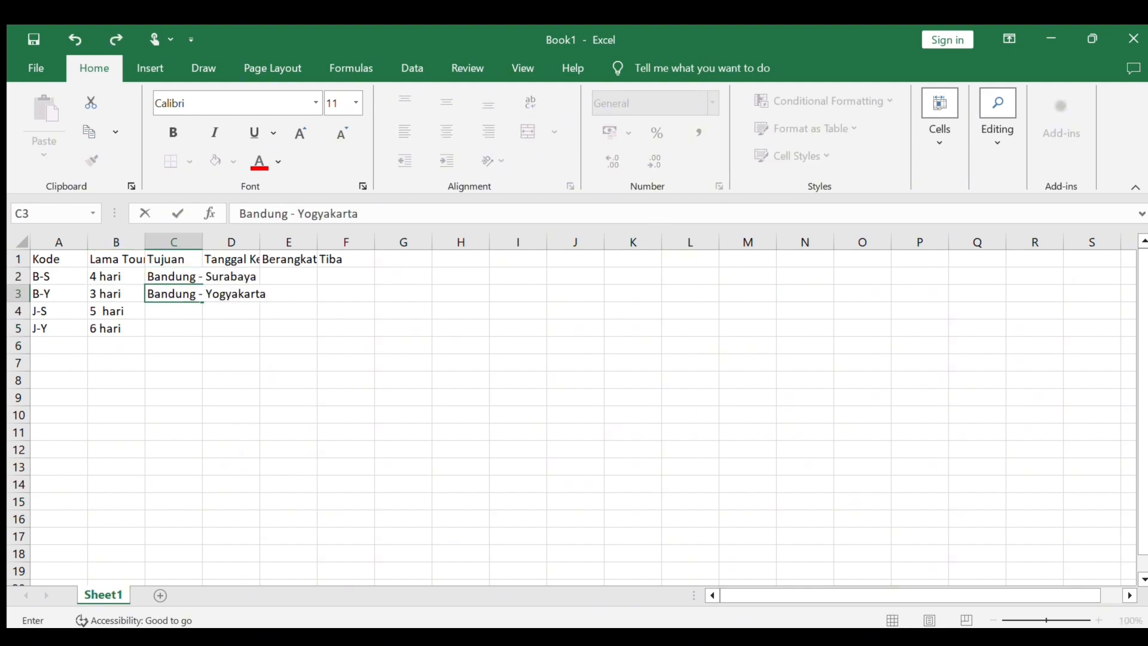
{"action": "key", "text": "Return"}
{"action": "type", "text": "Jakarta"}
- Enter the title Tabel Tujuan in D7 with the row labels Kode in D8 and Kota in D9
{"action": "type", "text": "el T"}
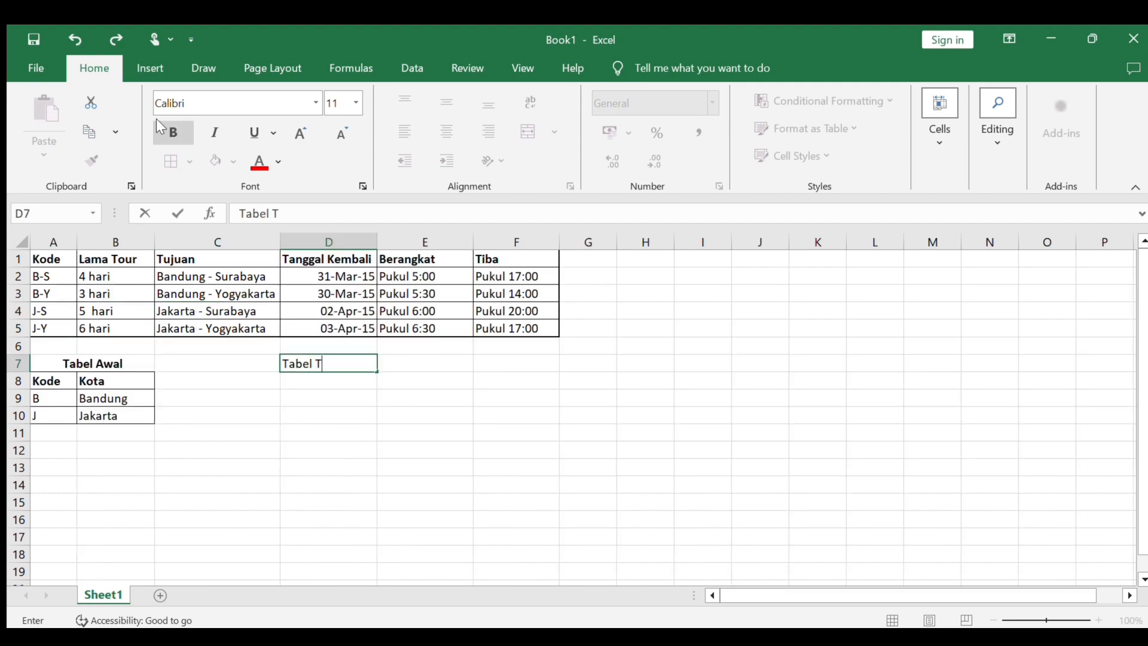
{"action": "type", "text": "ujuan"}
{"action": "key", "text": "Return"}
{"action": "type", "text": "Kode"}
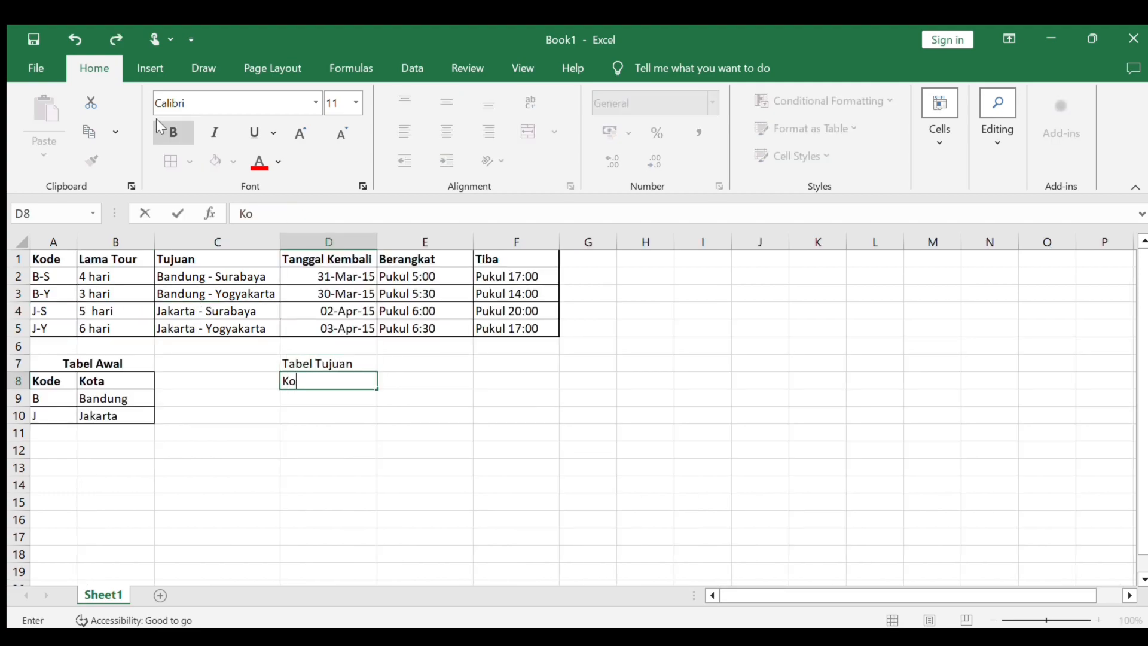
{"action": "key", "text": "Return"}
{"action": "type", "text": "Kota"}
{"action": "key", "text": "Tab"}
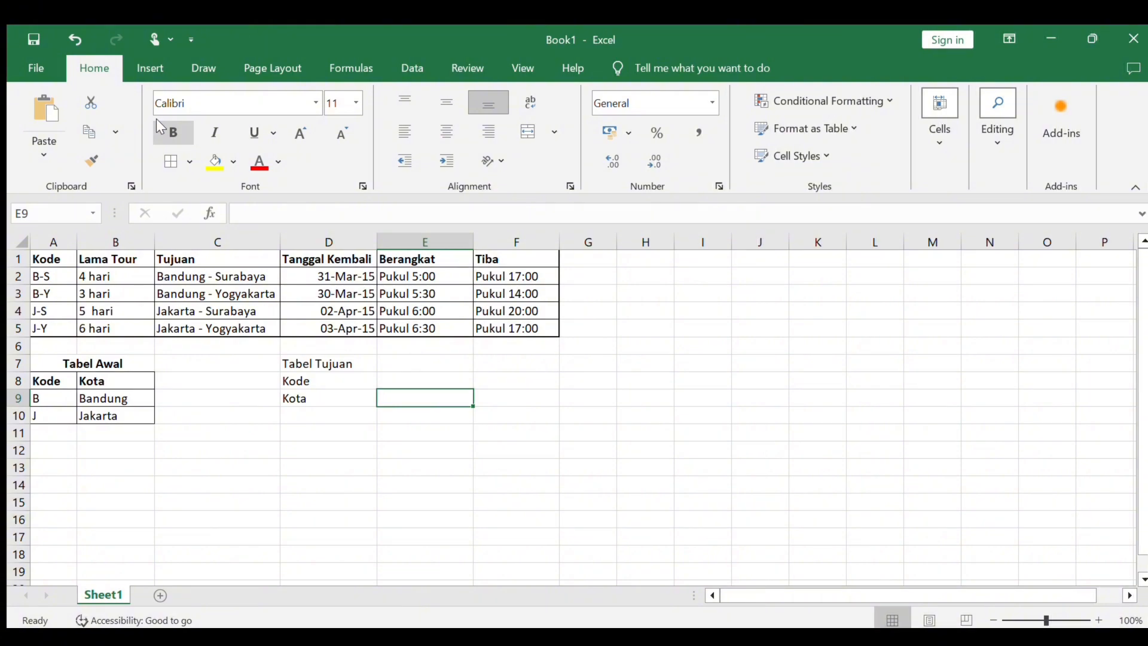
- Enter the codes S in E8 and Y in F8 of Tabel Tujuan
{"action": "key", "text": "Up"}
{"action": "type", "text": "S"}
{"action": "key", "text": "Tab"}
{"action": "type", "text": "Y"}
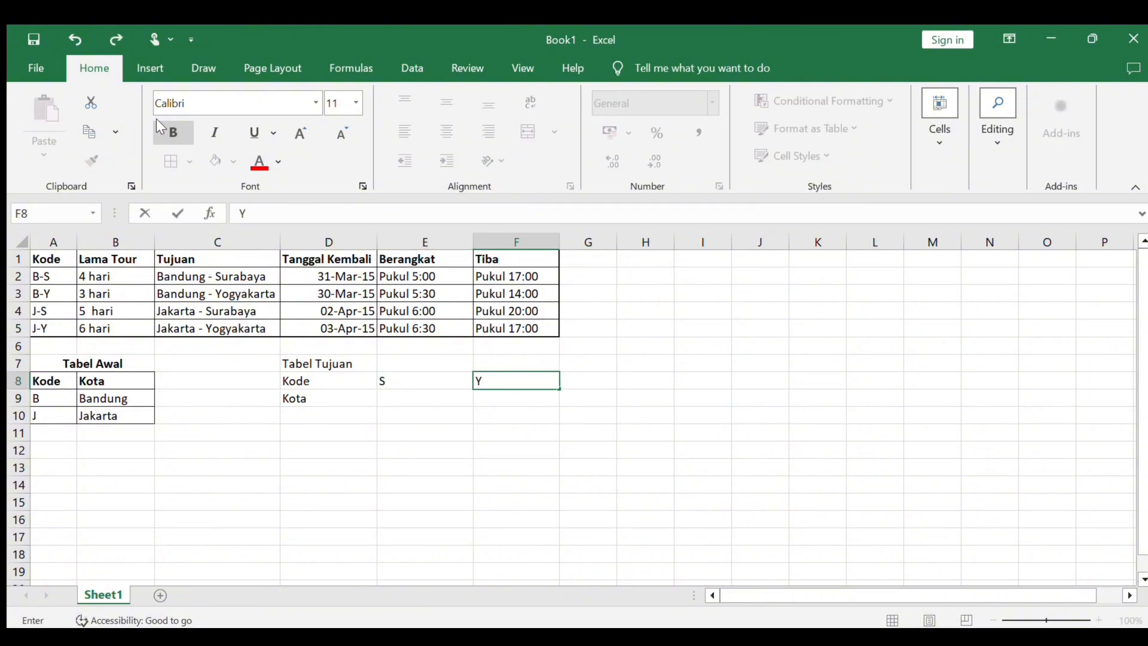
{"action": "key", "text": "Down"}
- Enter the cities Surabaya in E9 and Yogyakarta in F9 of Tabel Tujuan
{"action": "key", "text": "Left"}
{"action": "type", "text": "S"}
{"action": "key", "text": "Tab"}
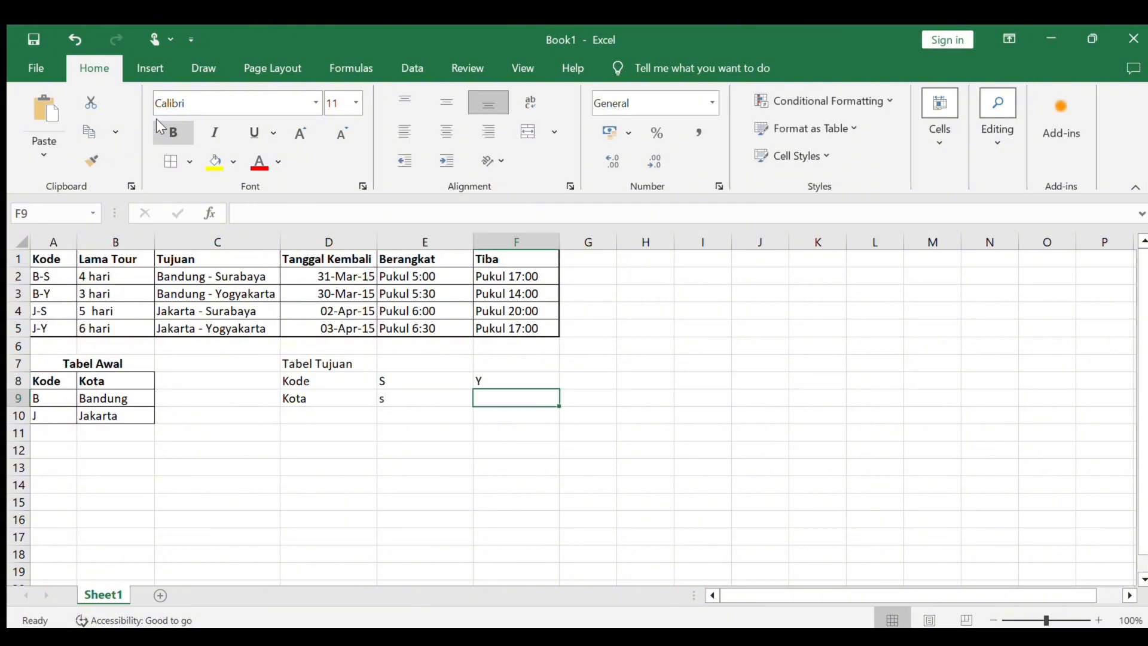
{"action": "key", "text": "Left"}
{"action": "type", "text": "Surabaya"}
{"action": "key", "text": "Tab"}
{"action": "type", "text": "Y"}
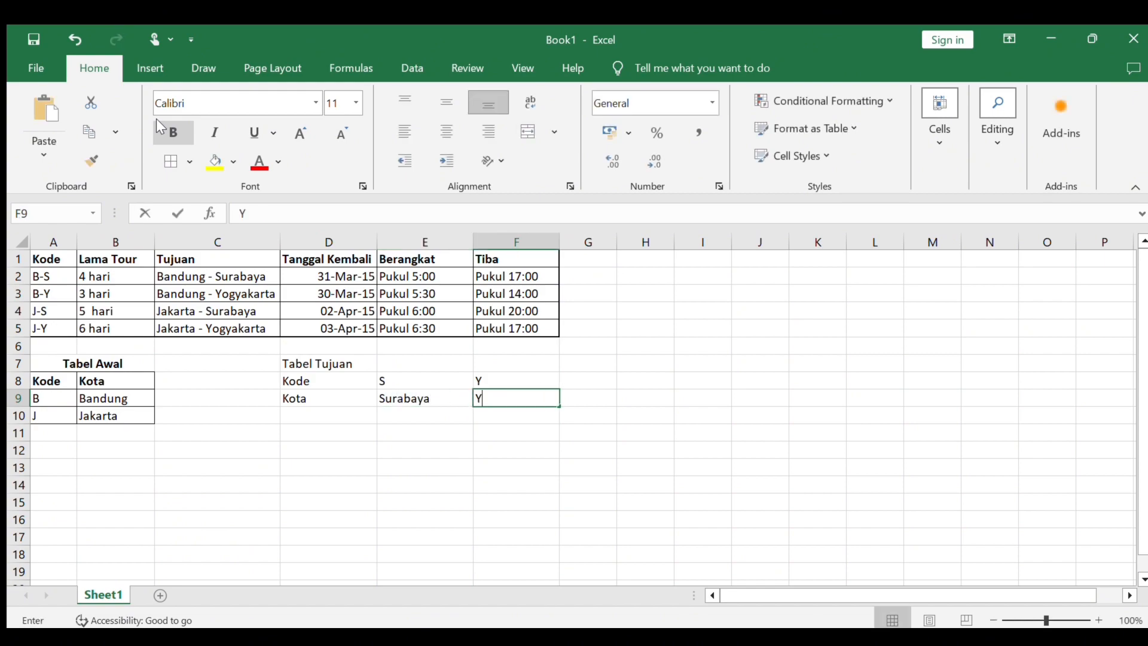
{"action": "type", "text": "ogyakarta"}
{"action": "key", "text": "Return"}
- Apply cell borders to the Tabel Tujuan range D8:F9
{"action": "key", "text": "Down"}
{"action": "key", "text": "Up"}
{"action": "key", "text": "Up"}
{"action": "key", "text": "Up"}
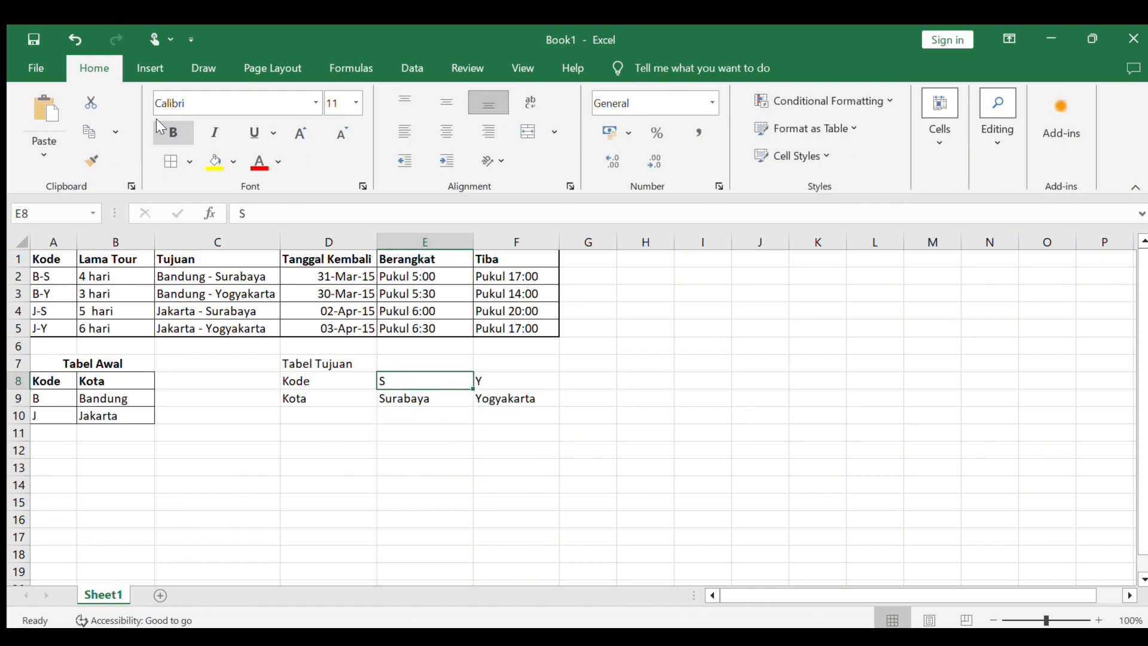
{"action": "key", "text": "Left"}
{"action": "key", "text": "Right"}
{"action": "key", "text": "Right"}
{"action": "key", "text": "Left"}
{"action": "key", "text": "Left"}
{"action": "key", "text": "shift+Right"}
{"action": "key", "text": "shift+Right"}
{"action": "key", "text": "shift+Down"}
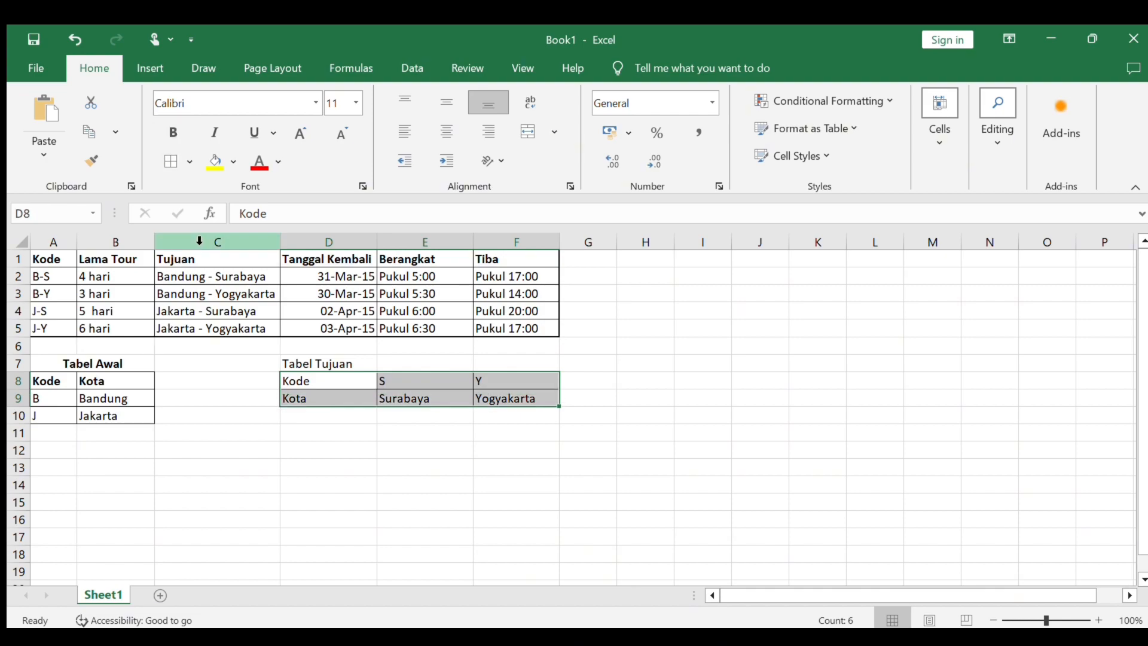
{"action": "left_click", "coordinate": [172, 162]}
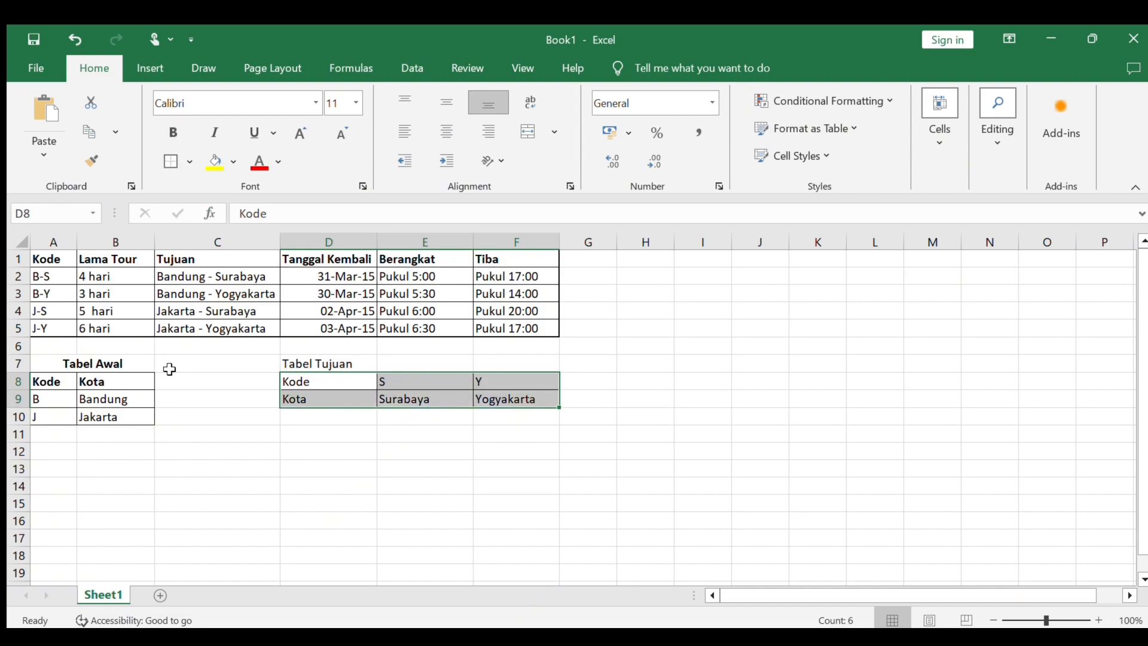
- Make the title Tabel Tujuan and its row labels Kode and Kota in D7:D9 bold
{"action": "left_click", "coordinate": [228, 396]}
{"action": "key", "text": "Right"}
{"action": "key", "text": "Up"}
{"action": "key", "text": "Up"}
{"action": "key", "text": "shift+Down"}
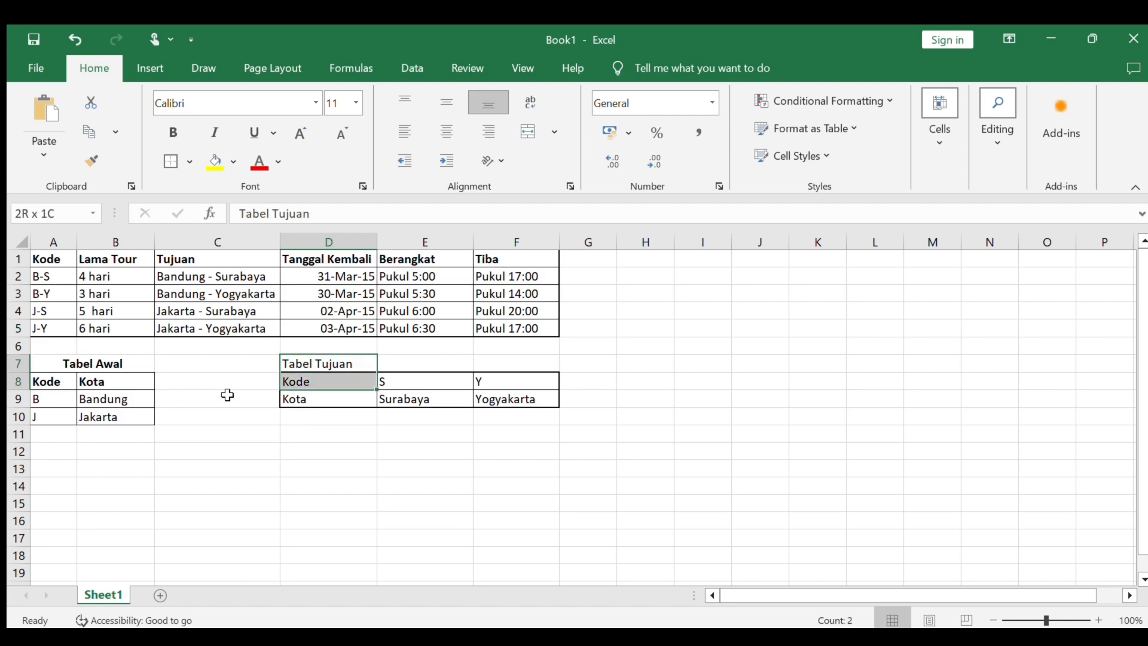
{"action": "key", "text": "shift+Down"}
{"action": "left_click", "coordinate": [174, 133]}
- Centre the contents of range A1:F9 horizontally, covering the tour schedule and both lookup tables down to row 9
{"action": "key", "text": "Down"}
{"action": "key", "text": "Left"}
{"action": "key", "text": "Up"}
{"action": "key", "text": "Left"}
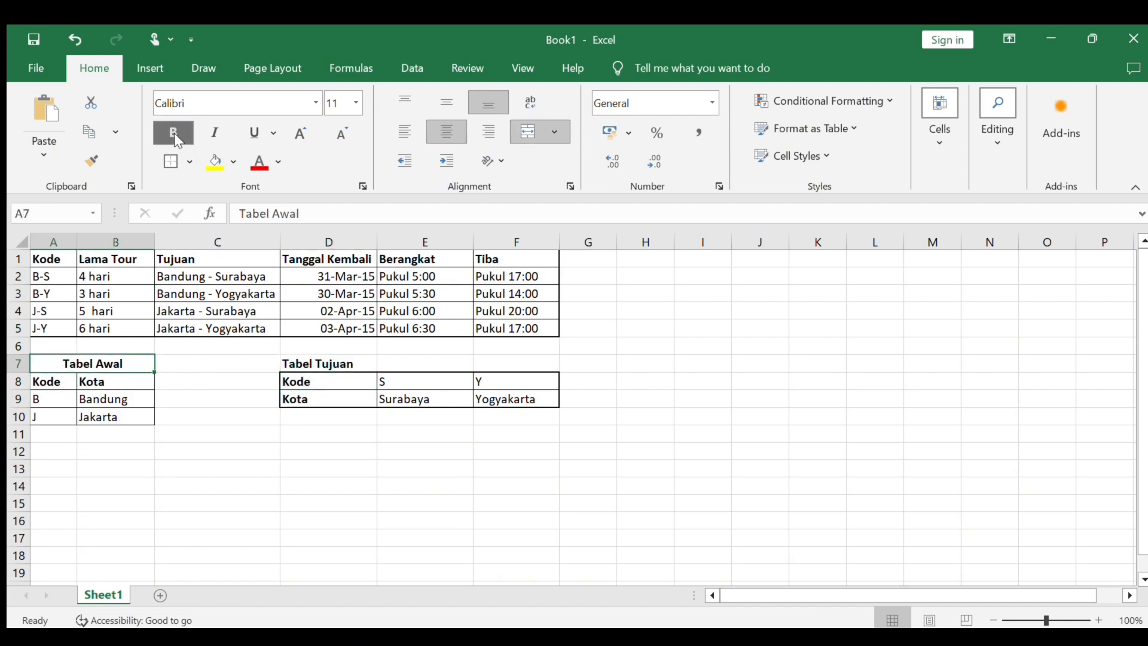
{"action": "key", "text": "ctrl+Home"}
{"action": "key", "text": "shift+Right"}
{"action": "key", "text": "shift+Right"}
{"action": "key", "text": "shift+Right"}
{"action": "key", "text": "shift+Right"}
{"action": "key", "text": "shift+Right"}
{"action": "key", "text": "shift+Right"}
{"action": "key", "text": "shift+Right"}
{"action": "key", "text": "shift+Left"}
{"action": "key", "text": "shift+Left"}
{"action": "key", "text": "shift+Down"}
{"action": "key", "text": "shift+Down"}
{"action": "key", "text": "shift+Down"}
{"action": "key", "text": "shift+Down"}
{"action": "key", "text": "shift+Down"}
{"action": "key", "text": "shift+Down"}
{"action": "key", "text": "shift+Down"}
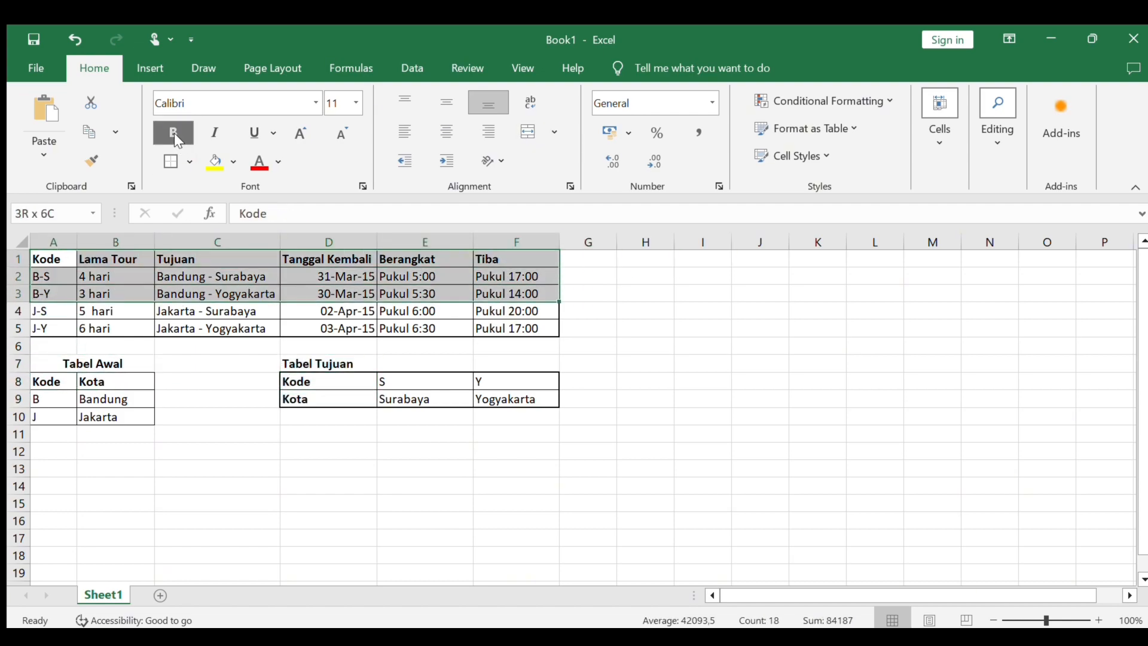
{"action": "key", "text": "shift+Down"}
{"action": "left_click", "coordinate": [448, 131]}
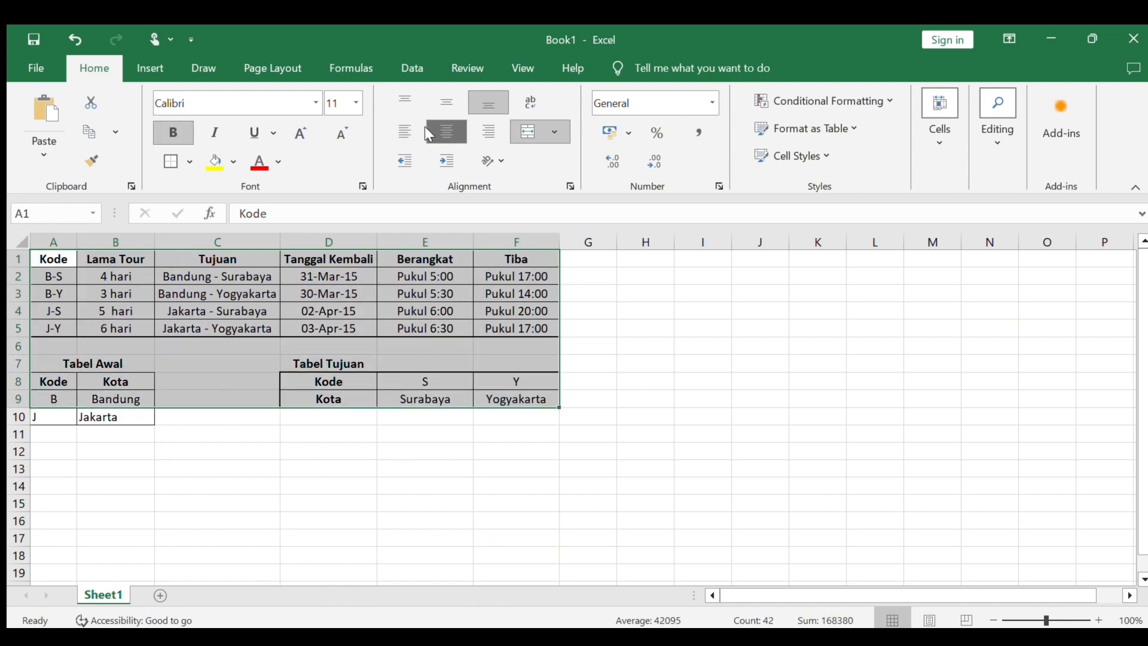
{"action": "left_click", "coordinate": [583, 297]}
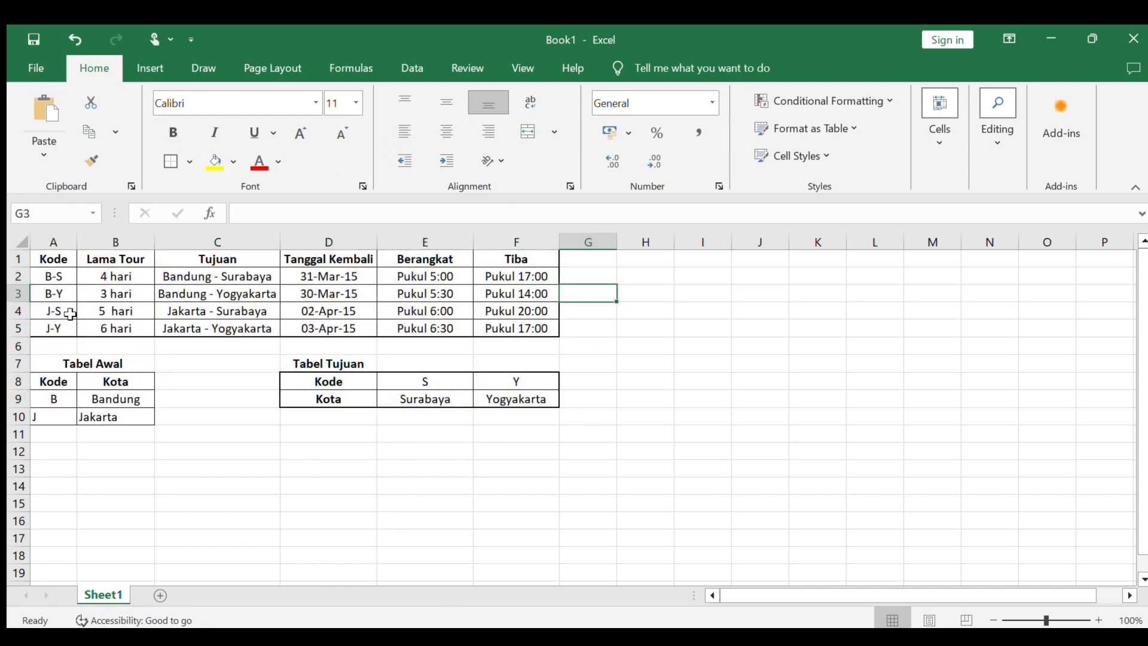
- Centre the contents of the Tabel Awal range A8:B10 horizontally
{"action": "left_click", "coordinate": [56, 379]}
{"action": "key", "text": "shift+Right"}
{"action": "key", "text": "shift+Down"}
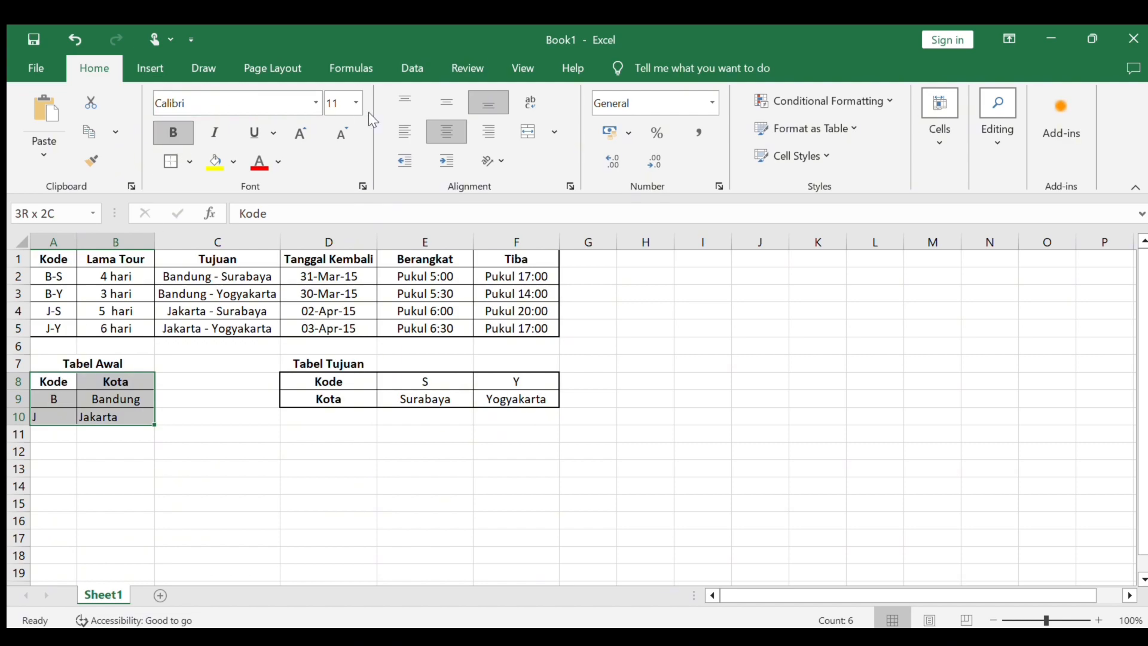
{"action": "left_click", "coordinate": [439, 121]}
{"action": "left_click", "coordinate": [439, 121]}
{"action": "left_click", "coordinate": [580, 331]}
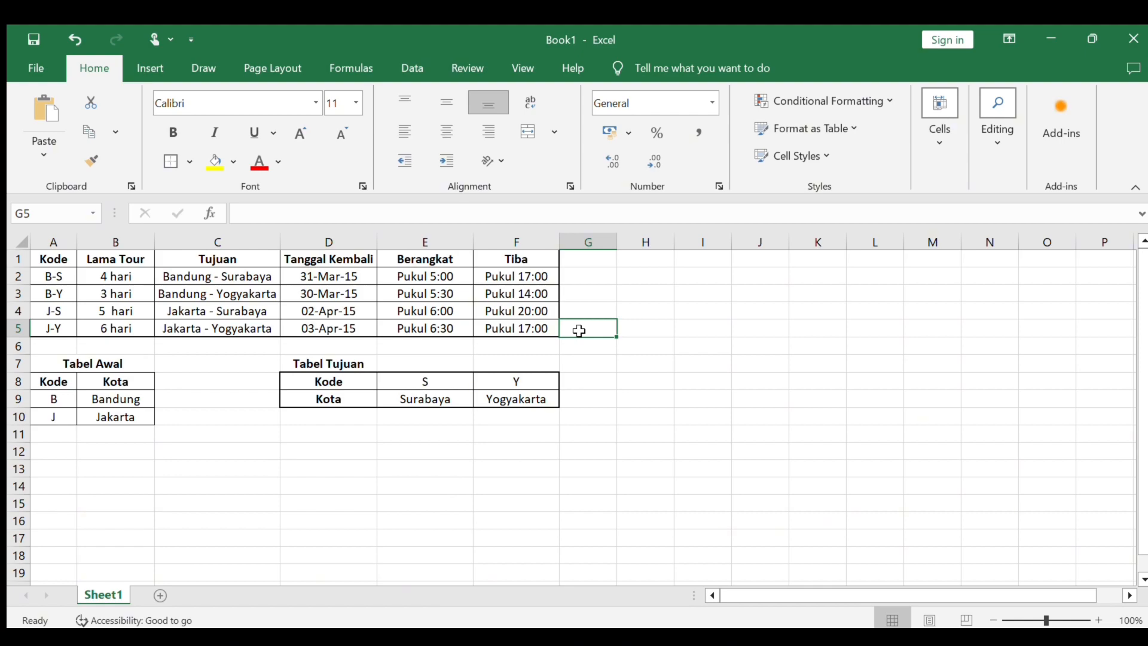
{"action": "left_click", "coordinate": [115, 274]}
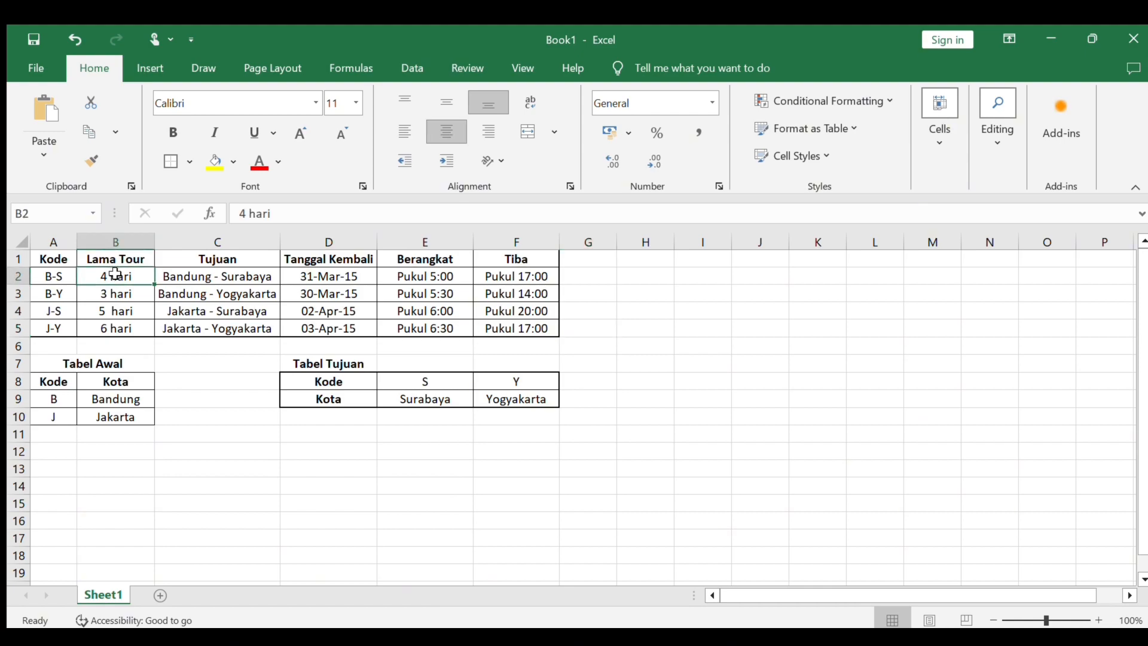
{"action": "key", "text": "shift+Down"}
{"action": "key", "text": "shift+Down"}
{"action": "key", "text": "shift+Down"}
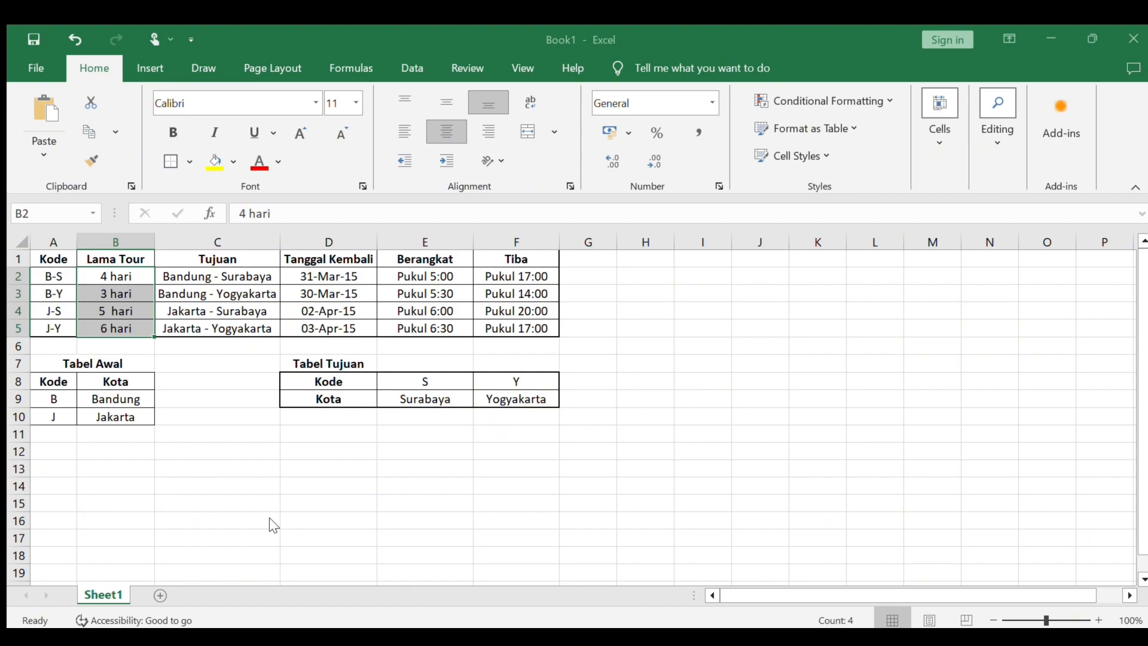
{"action": "left_click", "coordinate": [209, 414]}
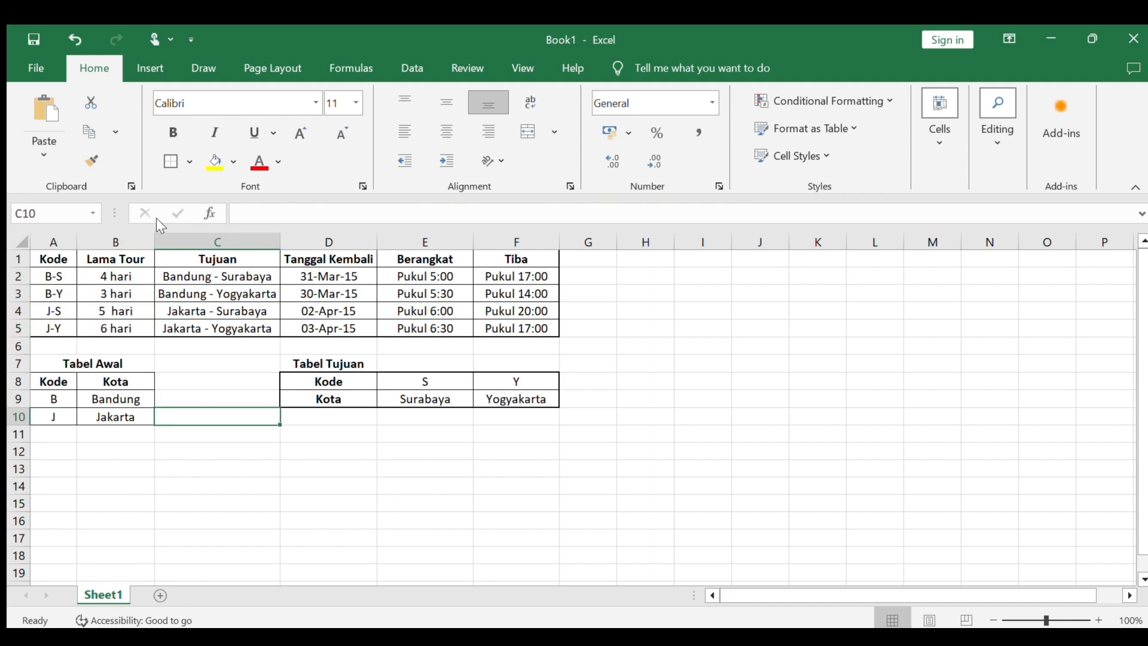
{"action": "left_click_drag", "start_coordinate": [416, 275], "coordinate": [465, 327]}
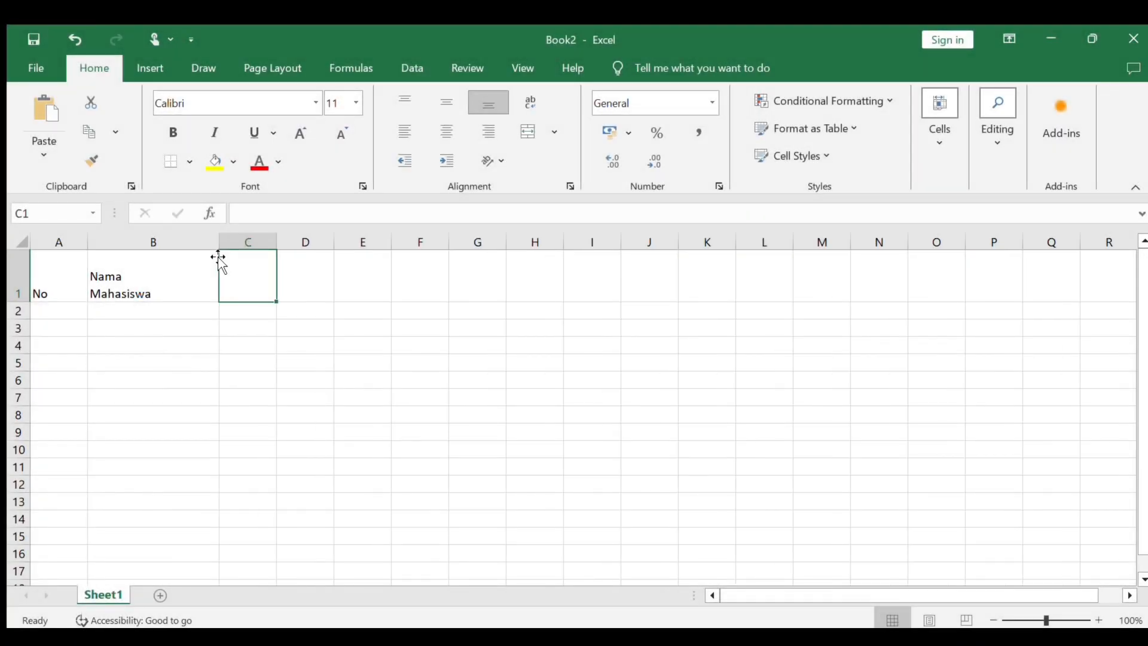
- Narrow column B slightly and enter the headers Jurusan, Matkul and Nilai in C1, D1 and E1
{"action": "left_click_drag", "start_coordinate": [219, 245], "coordinate": [192, 245]}
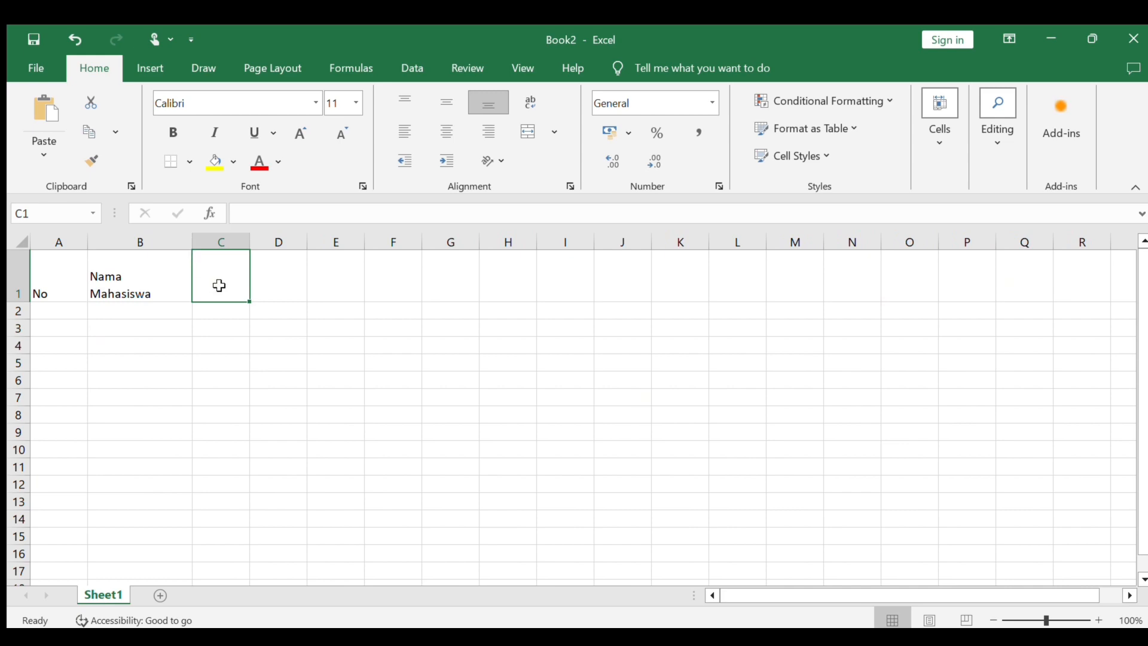
{"action": "type", "text": "Jurusan"}
{"action": "key", "text": "Tab"}
{"action": "type", "text": "Mat"}
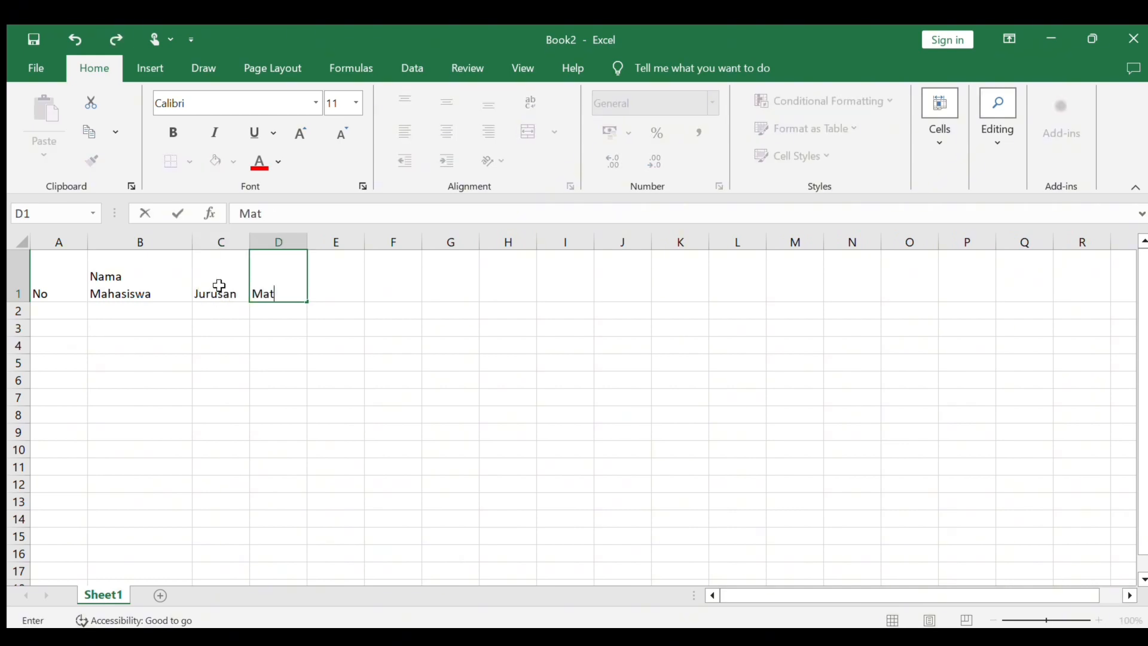
{"action": "type", "text": "kul"}
{"action": "key", "text": "Tab"}
{"action": "type", "text": "Nilai"}
{"action": "key", "text": "Tab"}
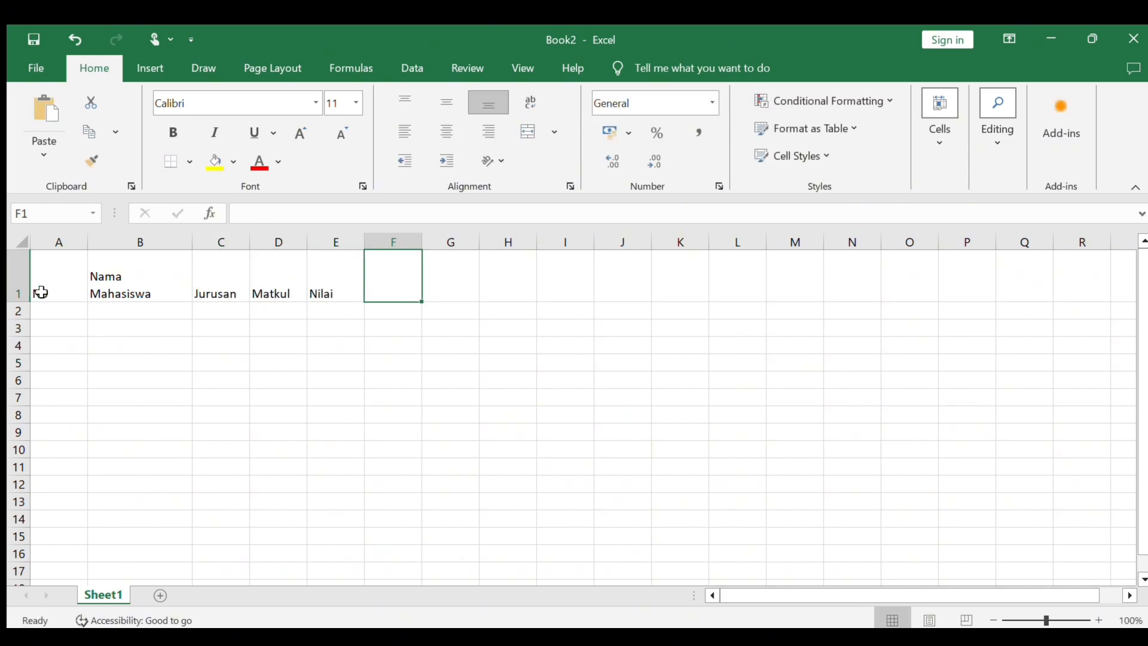
- Centre the header row A1:E1 horizontally
{"action": "left_click", "coordinate": [41, 292]}
{"action": "key", "text": "shift+Right"}
{"action": "key", "text": "shift+Right"}
{"action": "key", "text": "shift+Right"}
{"action": "key", "text": "shift+Right"}
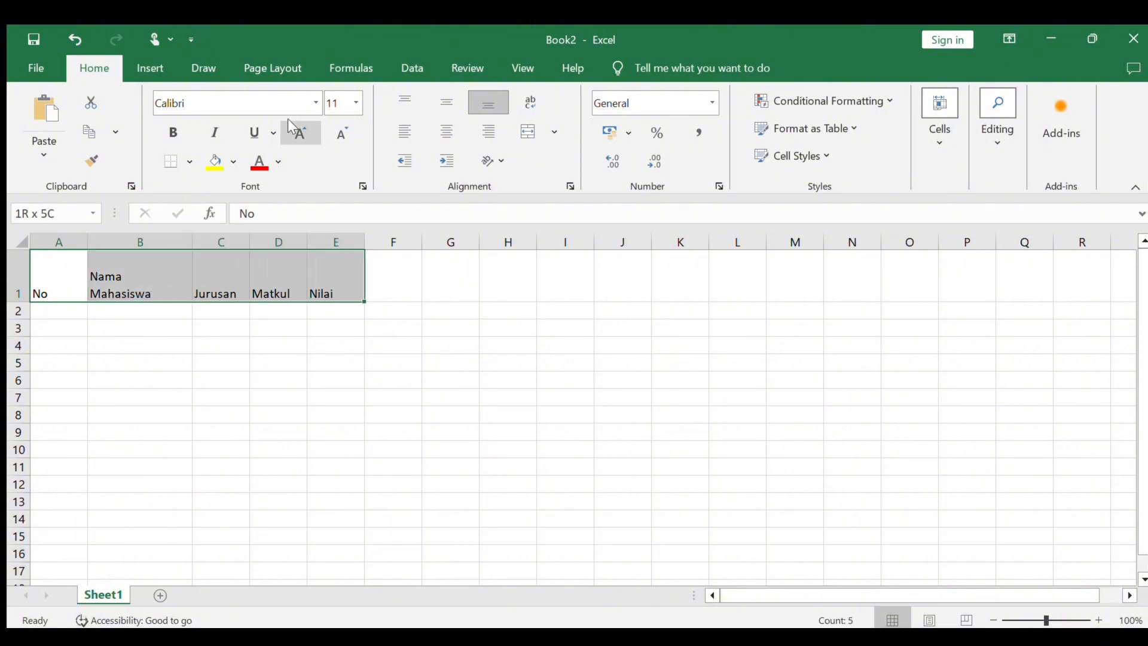
{"action": "left_click", "coordinate": [454, 125]}
{"action": "left_click", "coordinate": [396, 276]}
- Enter the row numbers 1 and 2 in A2 and A3 under the No header
{"action": "key", "text": "Down"}
{"action": "key", "text": "Left"}
{"action": "key", "text": "Home"}
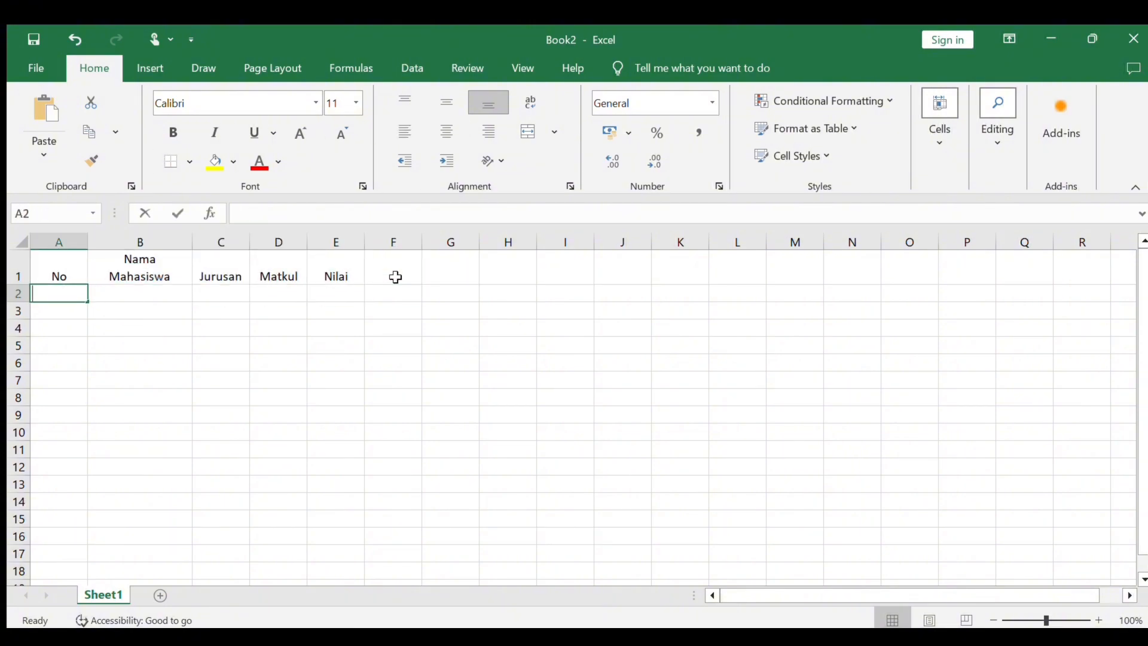
{"action": "type", "text": "1"}
{"action": "key", "text": "Return"}
{"action": "type", "text": "2"}
{"action": "key", "text": "Return"}
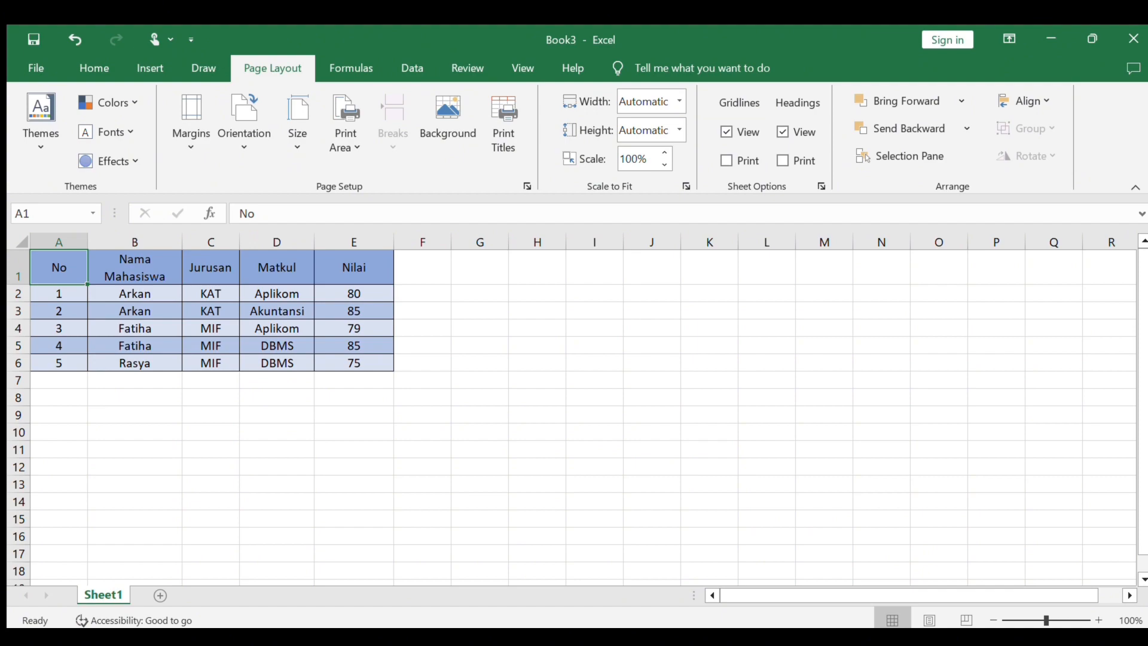
- Convert the student grades range A1:E6 into an Excel table with a header row
{"action": "left_click", "coordinate": [110, 524]}
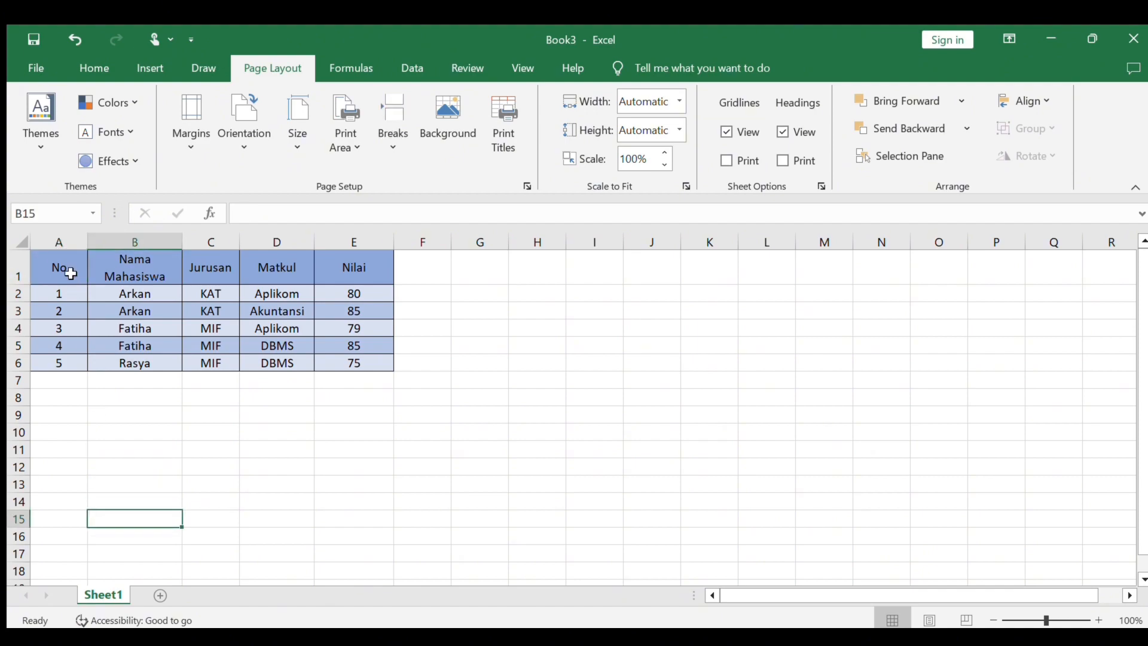
{"action": "left_click", "coordinate": [71, 271]}
{"action": "key", "text": "ctrl+a"}
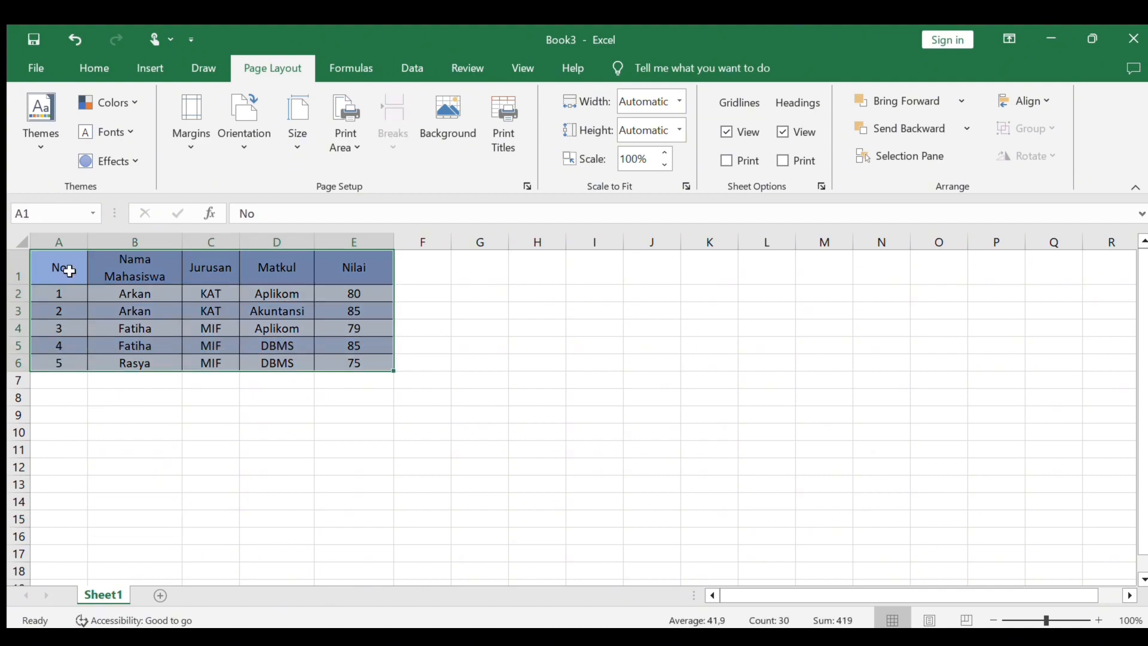
{"action": "key", "text": "ctrl+t"}
{"action": "key", "text": "Return"}
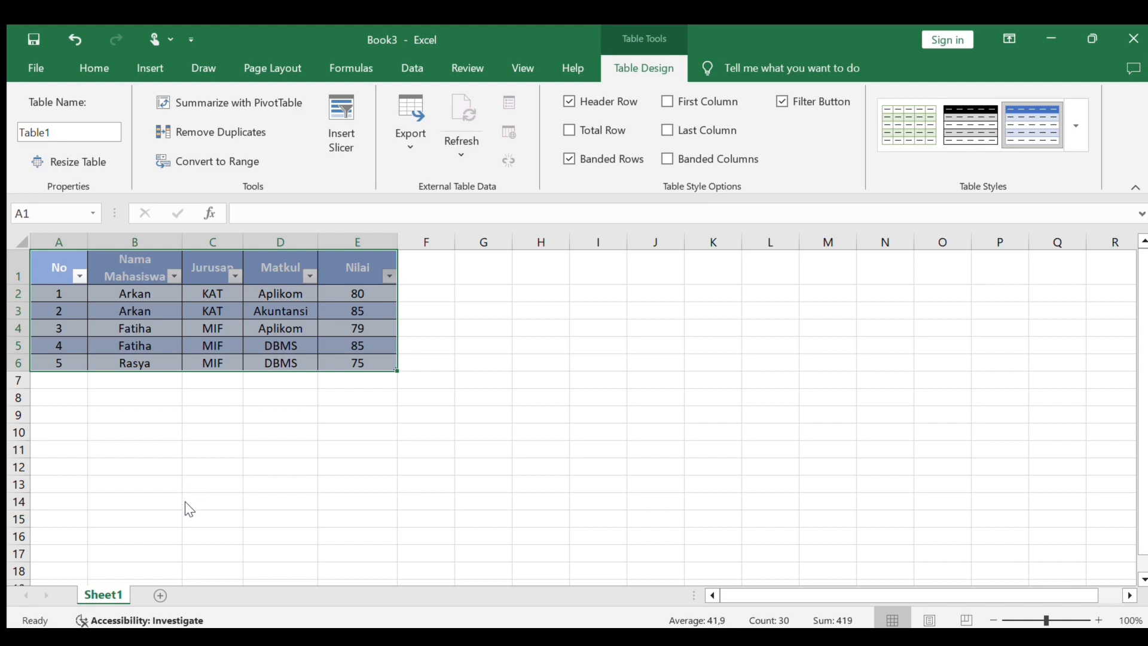
- Filter the table's Nilai column to the values 75 and 79, and clear that filter again
{"action": "left_click", "coordinate": [291, 597]}
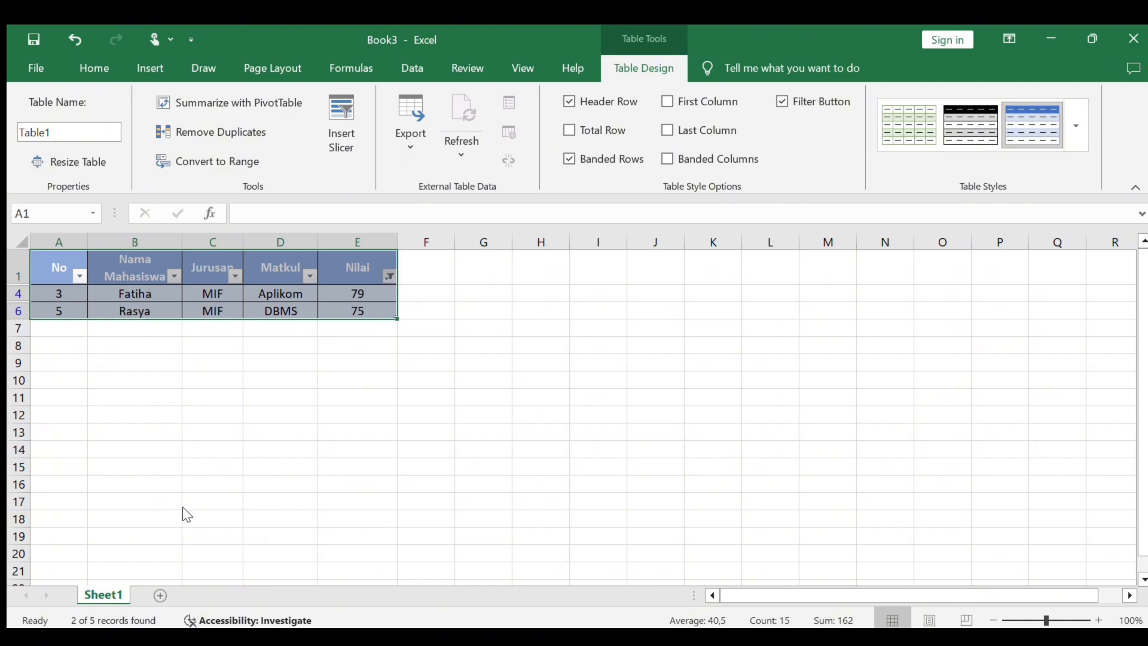
{"action": "left_click", "coordinate": [290, 597]}
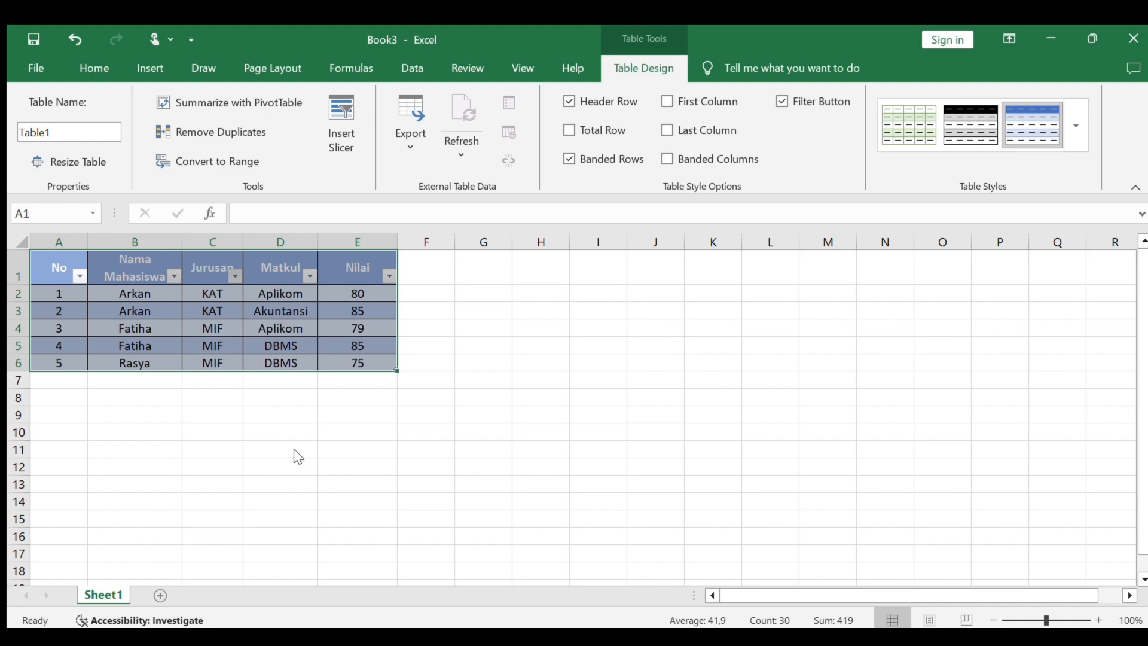
- Filter Jurusan to MIF and Nilai to 75 and 79, and clear both filters to restore every row
{"action": "left_click", "coordinate": [400, 605]}
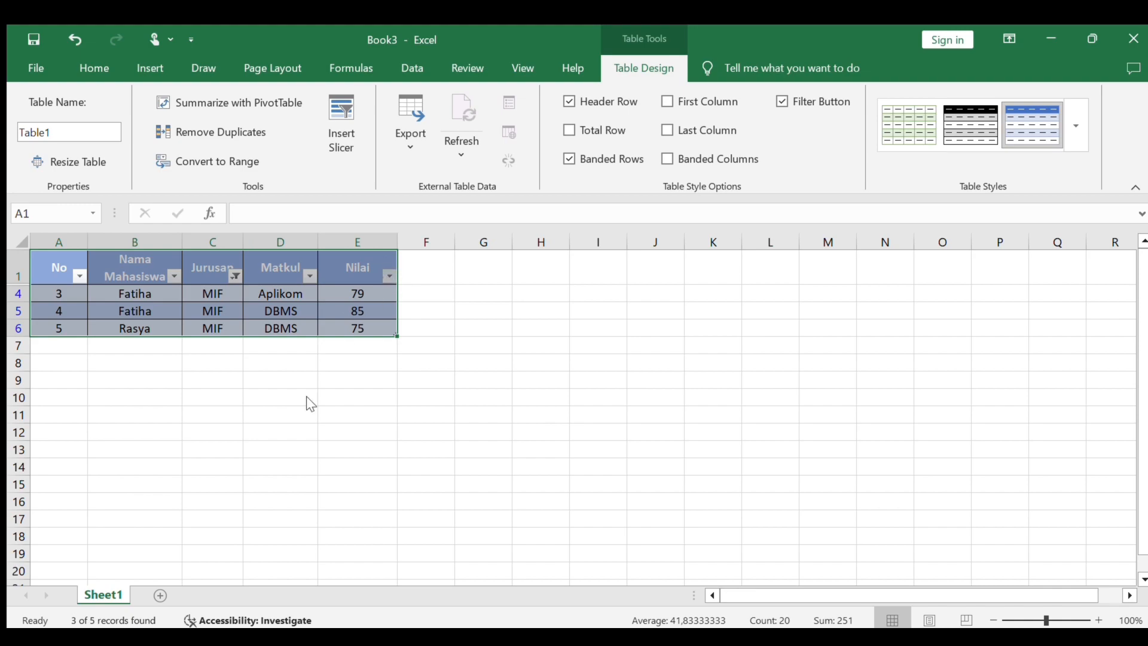
{"action": "left_click", "coordinate": [300, 601]}
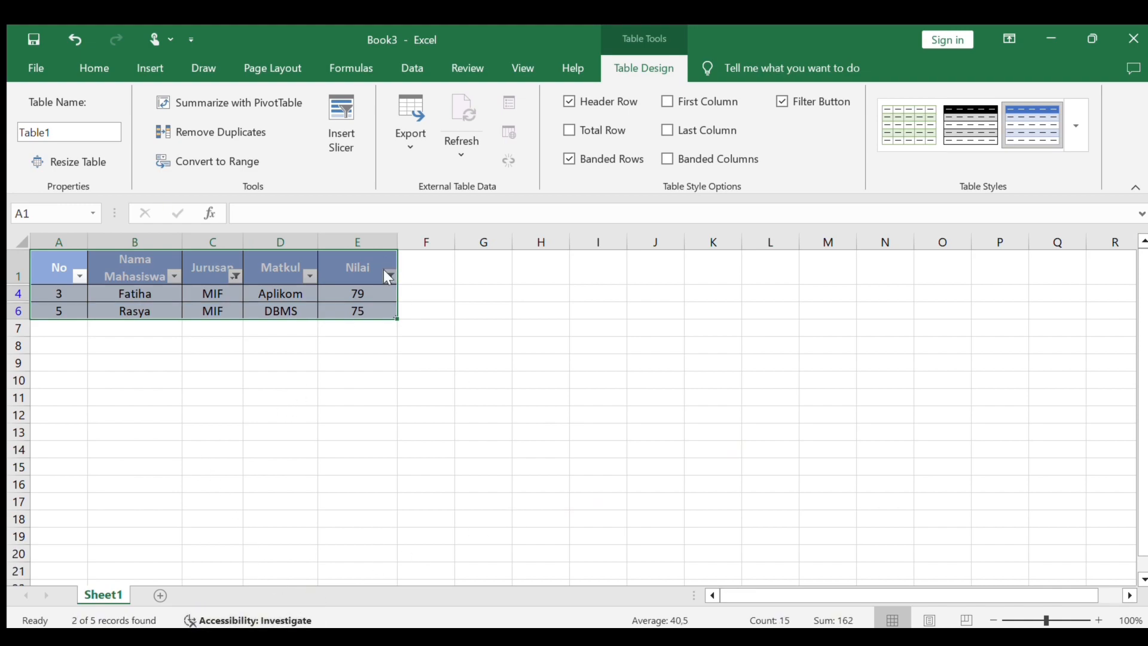
{"action": "left_click", "coordinate": [296, 605]}
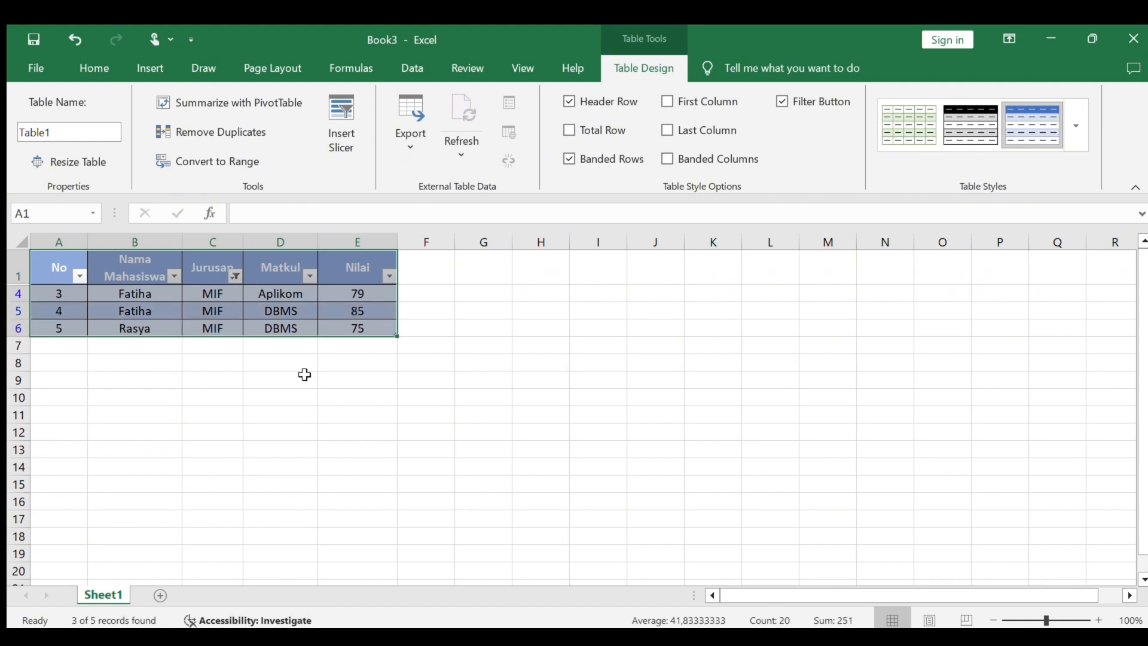
{"action": "left_click", "coordinate": [236, 276]}
{"action": "left_click", "coordinate": [407, 601]}
{"action": "left_click", "coordinate": [504, 412]}
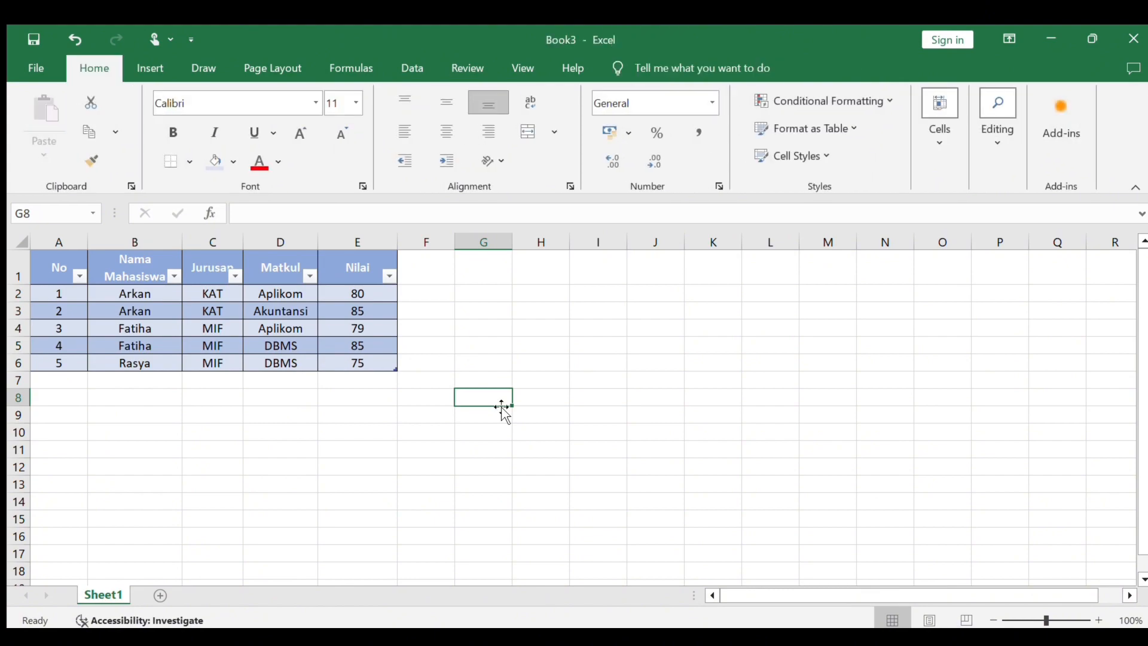